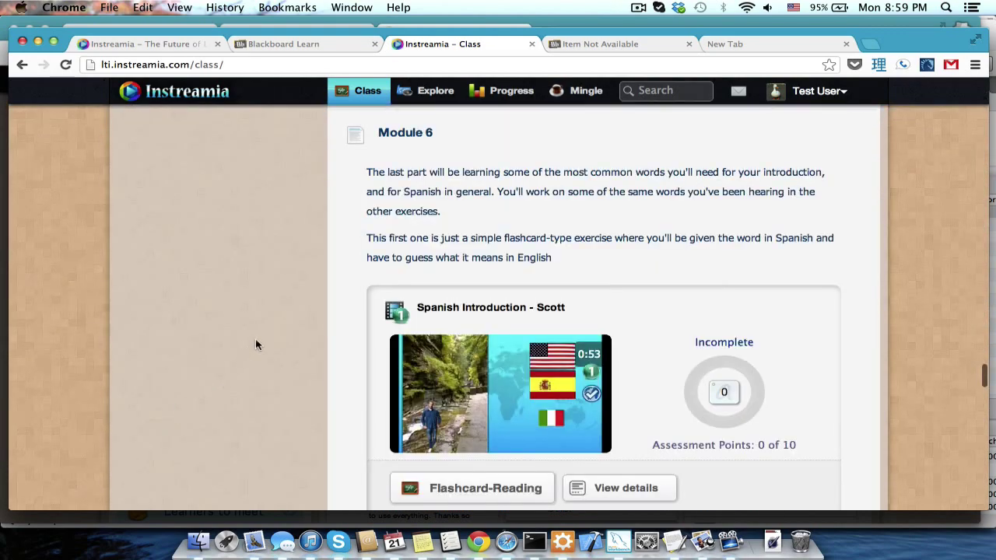
Open the Flashcard-Writing exercise for the Spanish Introduction video in Module 6.
{"action": "scroll", "coordinate": [256, 345], "scroll_direction": "down", "scroll_amount": 5}
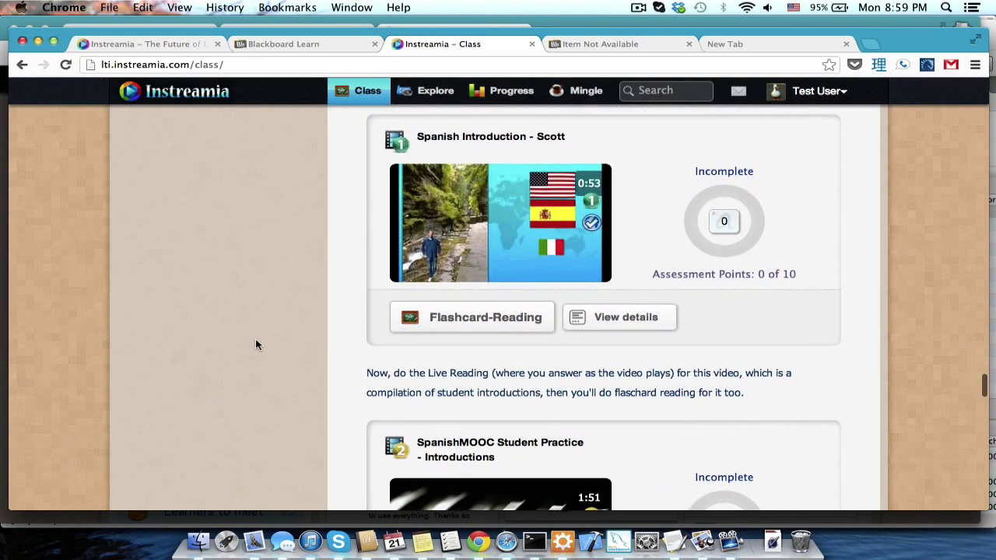
{"action": "scroll", "coordinate": [256, 345], "scroll_direction": "down", "scroll_amount": 6}
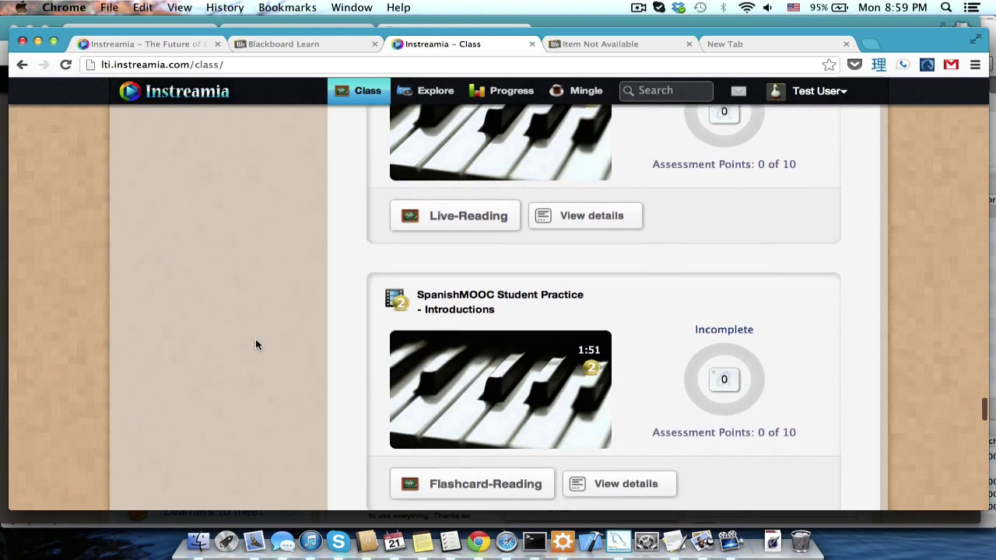
{"action": "scroll", "coordinate": [256, 345], "scroll_direction": "down", "scroll_amount": 6}
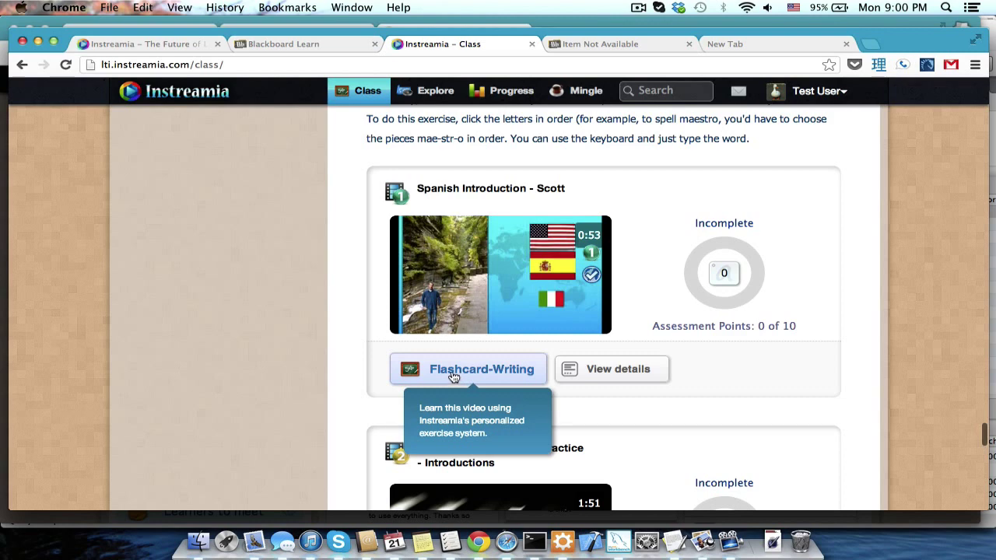
{"action": "left_click", "coordinate": [453, 377]}
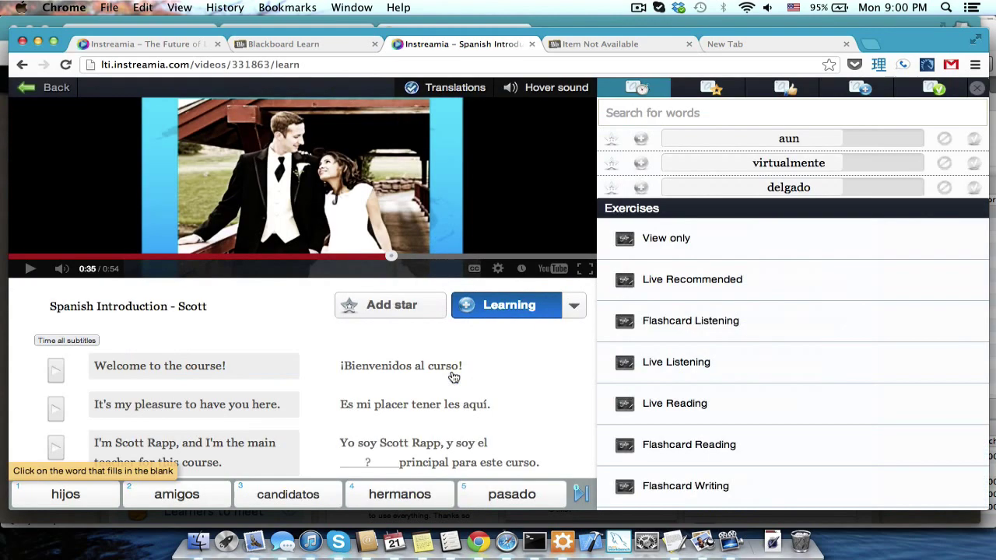
{"action": "mouse_move", "coordinate": [458, 376]}
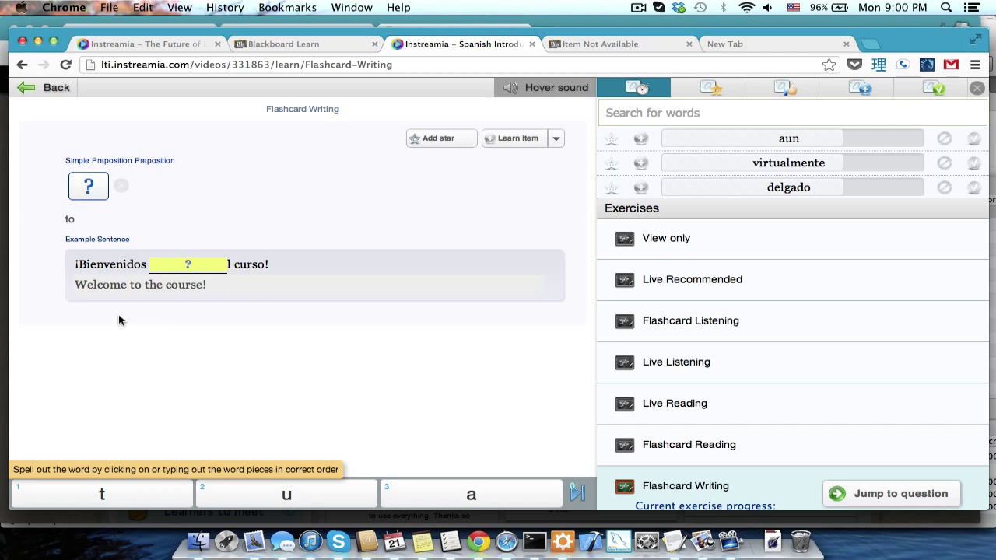
Answer the "to" preposition flashcard by trying the piece "u" and correcting it to "a".
{"action": "left_click_drag", "start_coordinate": [53, 218], "coordinate": [86, 219]}
{"action": "left_click", "coordinate": [86, 219]}
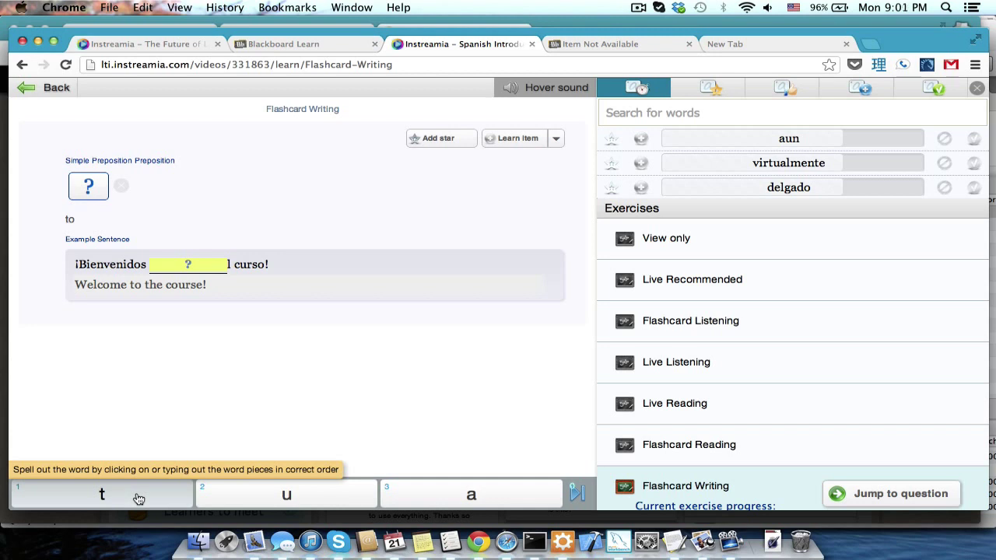
{"action": "left_click", "coordinate": [286, 499]}
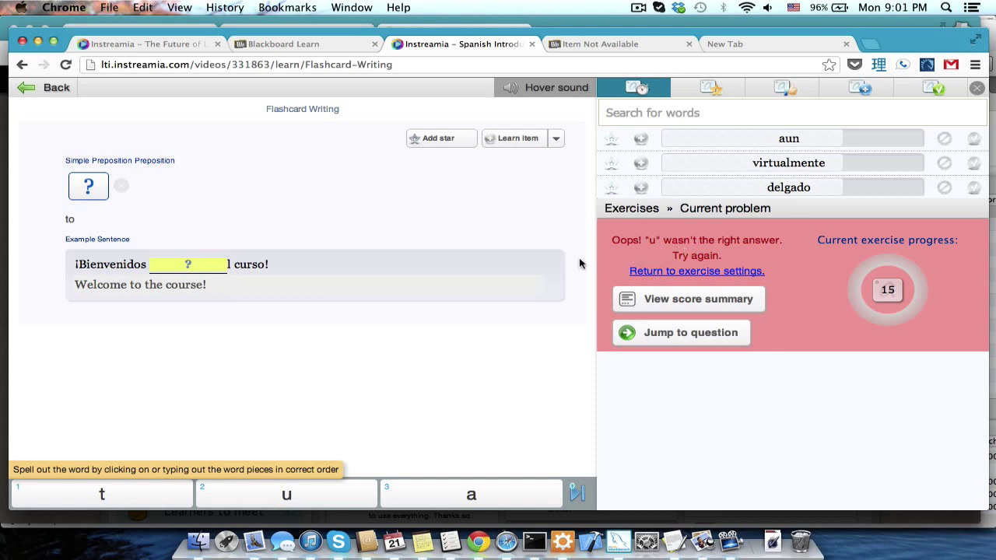
{"action": "left_click", "coordinate": [451, 495]}
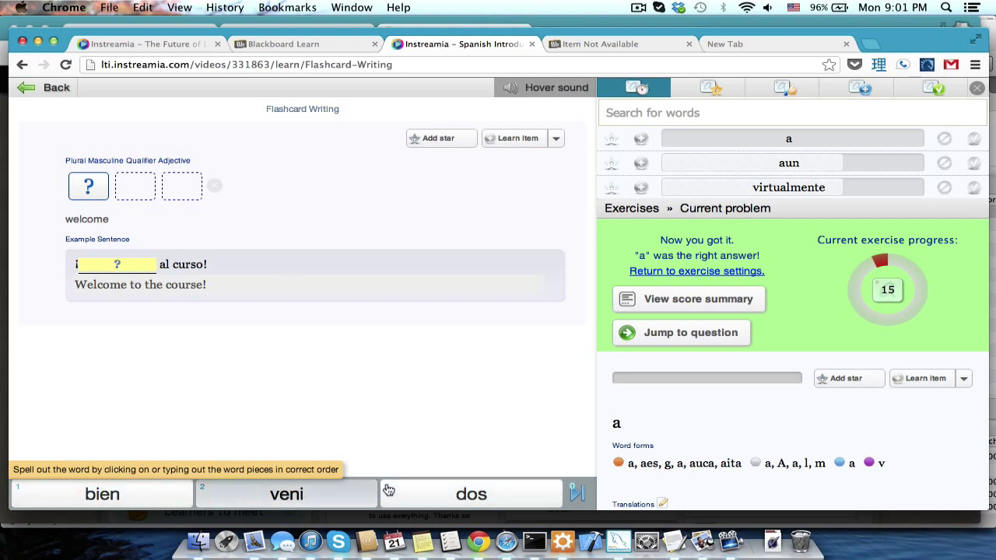
Submit the "welcome" flashcard with the pieces in the wrong order: dos, veni, bien.
{"action": "left_click", "coordinate": [447, 498]}
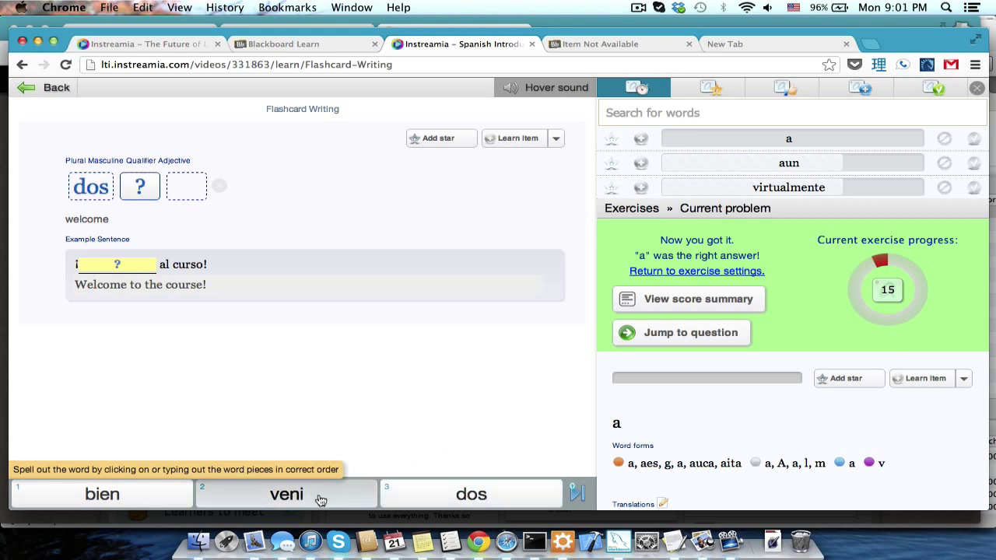
{"action": "left_click", "coordinate": [286, 495]}
{"action": "left_click", "coordinate": [139, 501]}
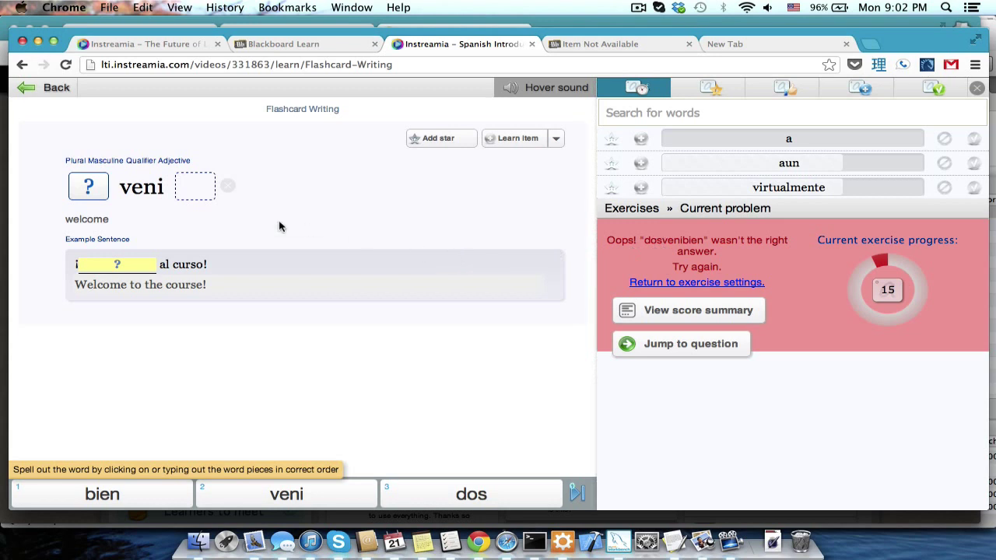
Correct the "welcome" flashcard to bienvenidos by filling in bien before and dos after the kept piece veni.
{"action": "mouse_move", "coordinate": [129, 190]}
{"action": "left_mouse_down"}
{"action": "mouse_move", "coordinate": [163, 189]}
{"action": "mouse_move", "coordinate": [123, 187]}
{"action": "left_mouse_up"}
{"action": "left_click", "coordinate": [161, 187]}
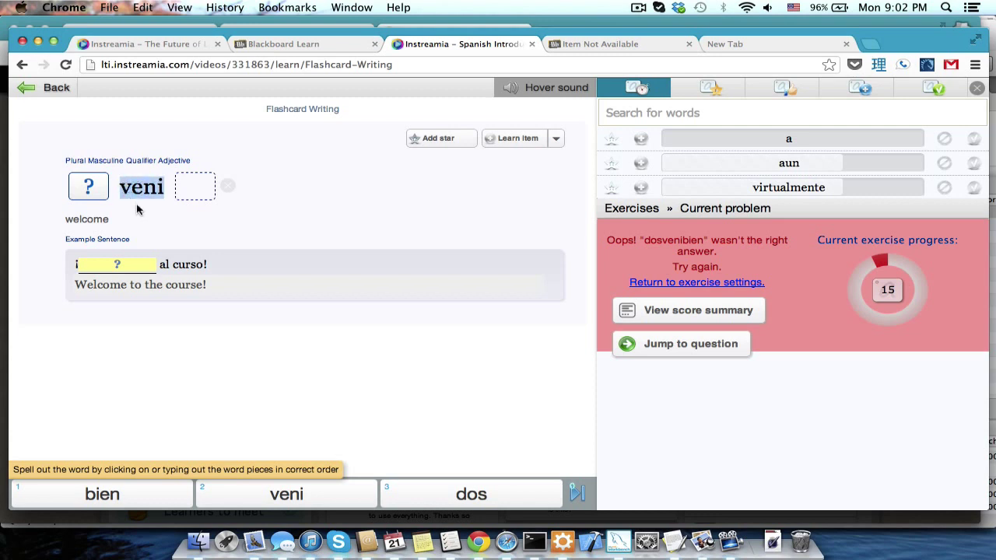
{"action": "left_click", "coordinate": [138, 208]}
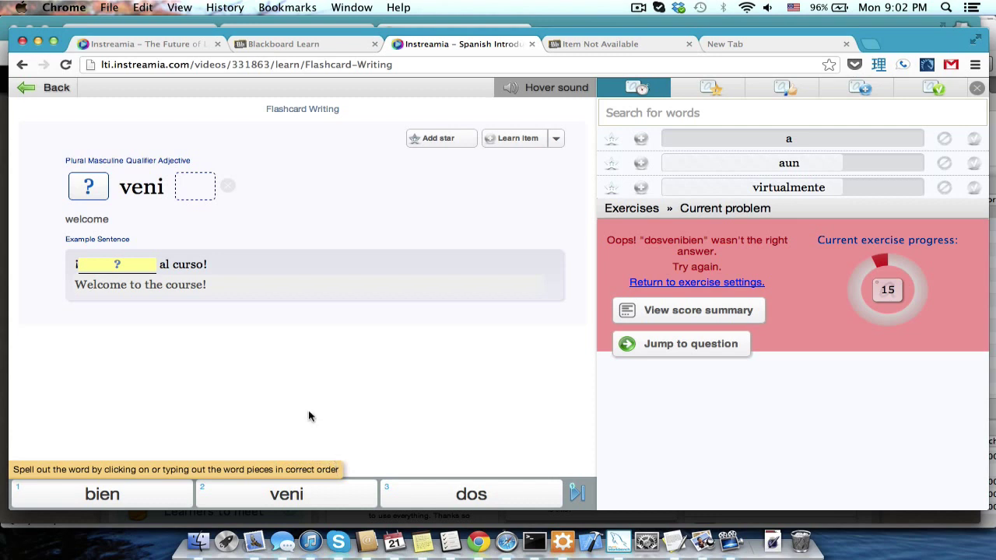
{"action": "left_click", "coordinate": [156, 492]}
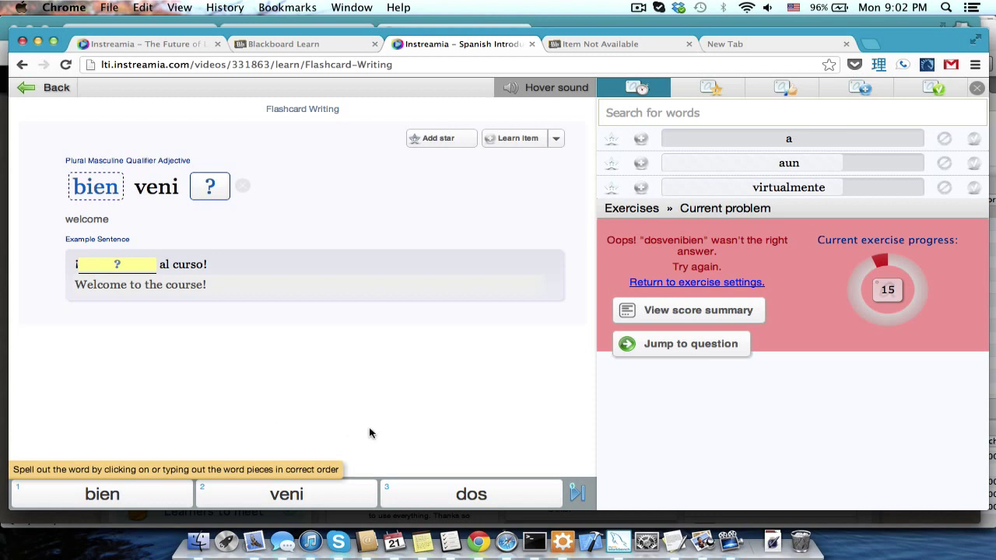
{"action": "left_click", "coordinate": [440, 494]}
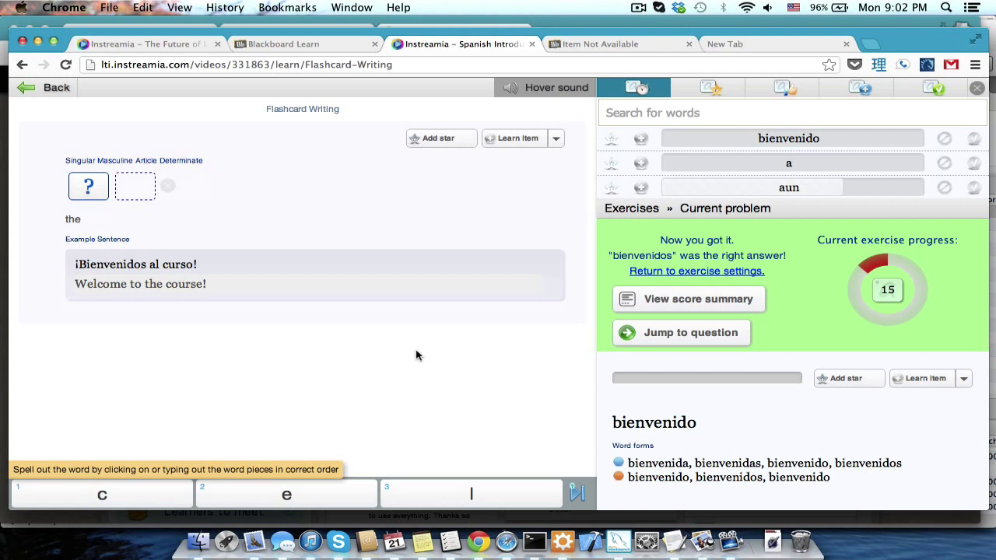
Spell the answers to the next five flashcards in order: el, a, bienvenidos, soy and mi.
{"action": "type", "text": "el"}
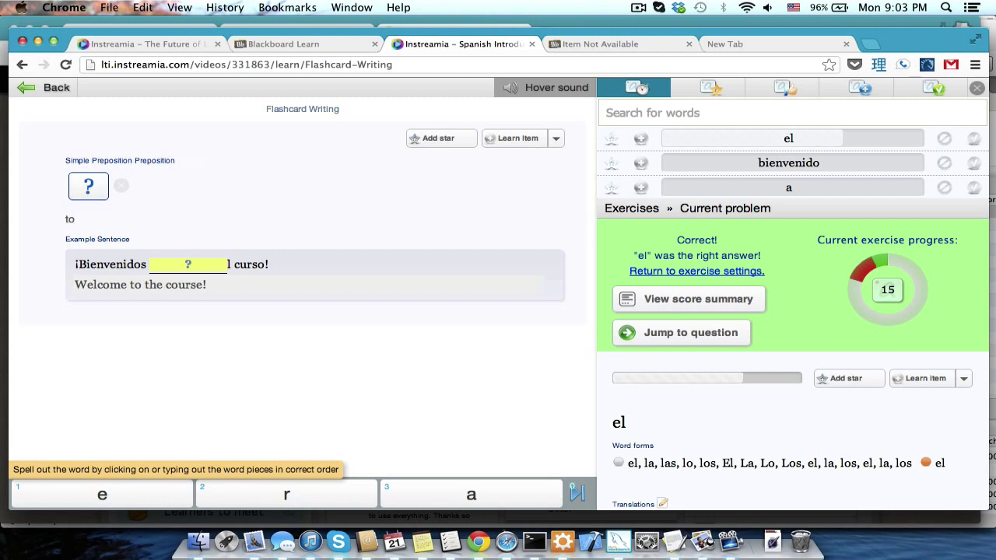
{"action": "type", "text": "a"}
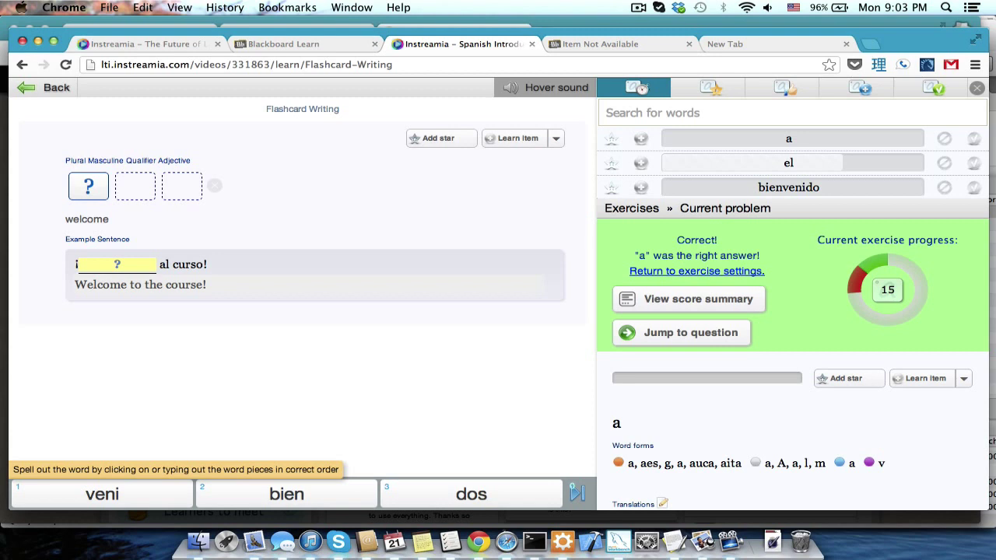
{"action": "key", "text": "2"}
{"action": "key", "text": "1"}
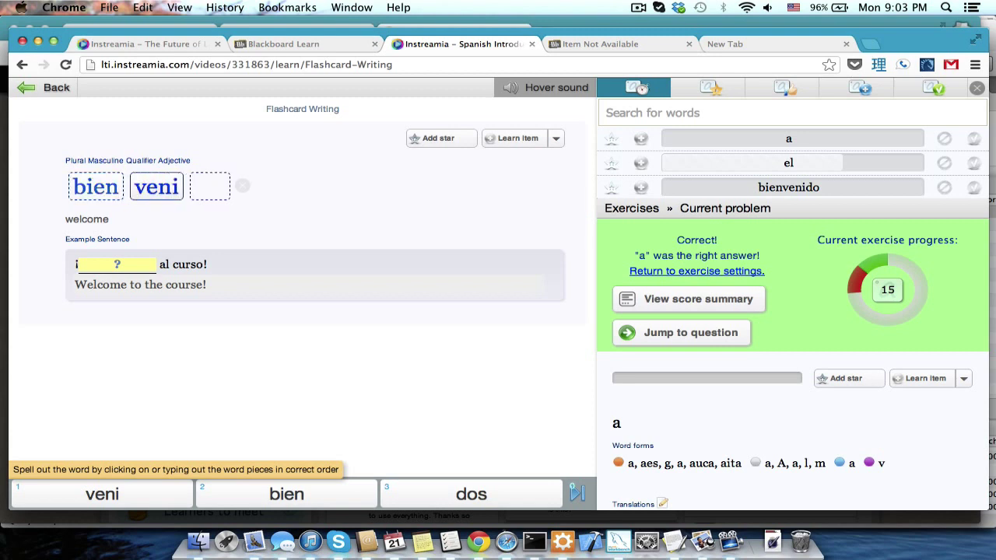
{"action": "key", "text": "3"}
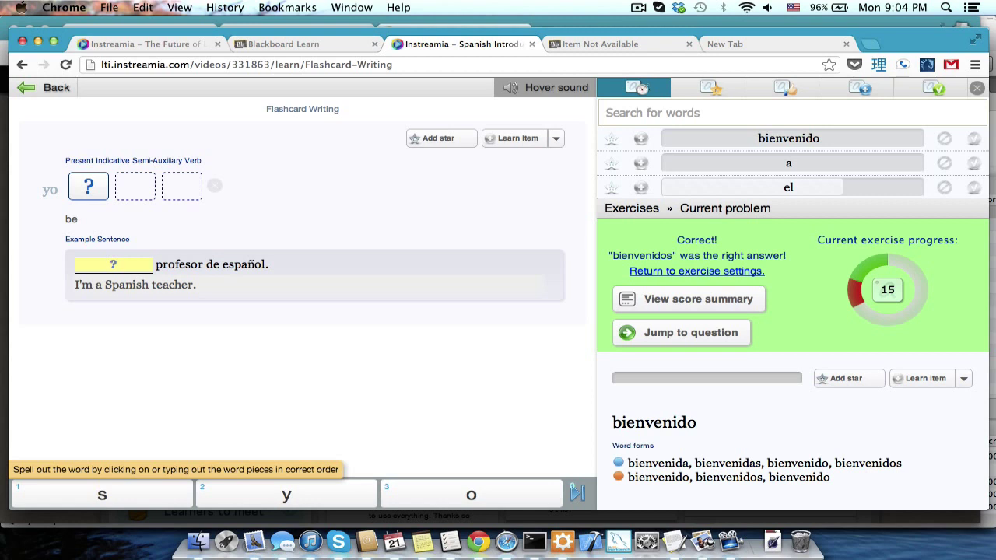
{"action": "type", "text": "soy"}
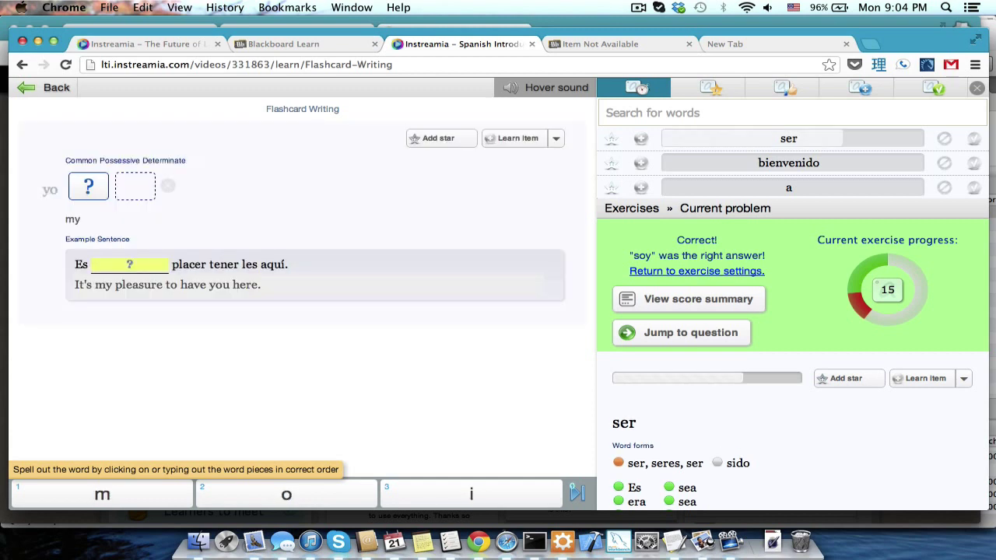
{"action": "type", "text": "mi"}
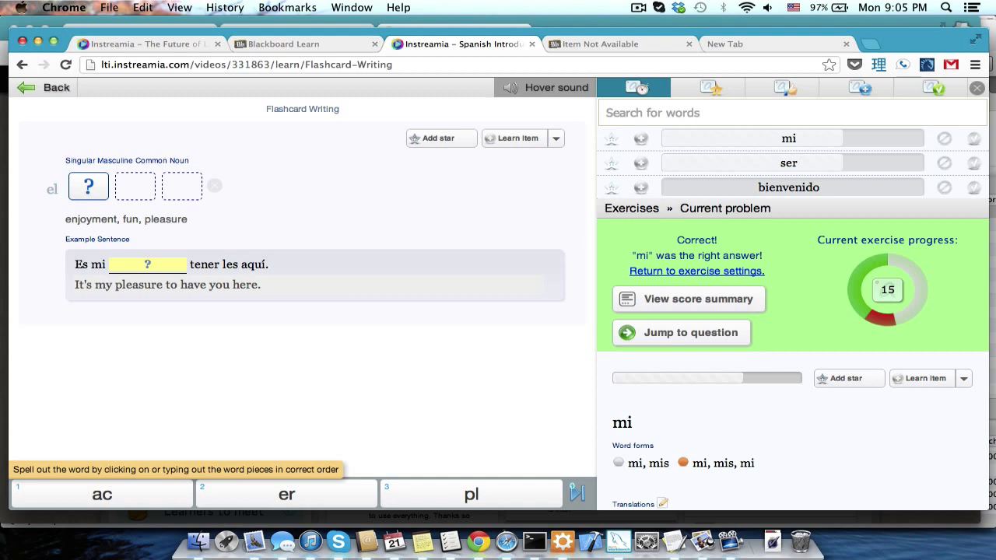
Review the score summary of the Flashcard Writing exercise, close it and return to the class page.
{"action": "mouse_move", "coordinate": [334, 297]}
{"action": "left_mouse_down"}
{"action": "mouse_move", "coordinate": [335, 249]}
{"action": "mouse_move", "coordinate": [334, 285]}
{"action": "left_mouse_up"}
{"action": "left_click", "coordinate": [655, 302]}
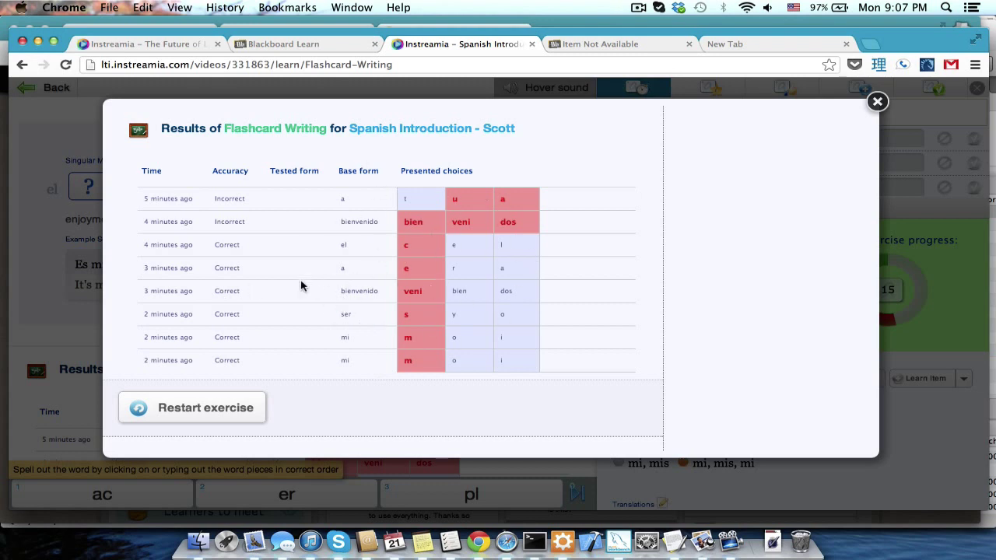
{"action": "left_click", "coordinate": [81, 343]}
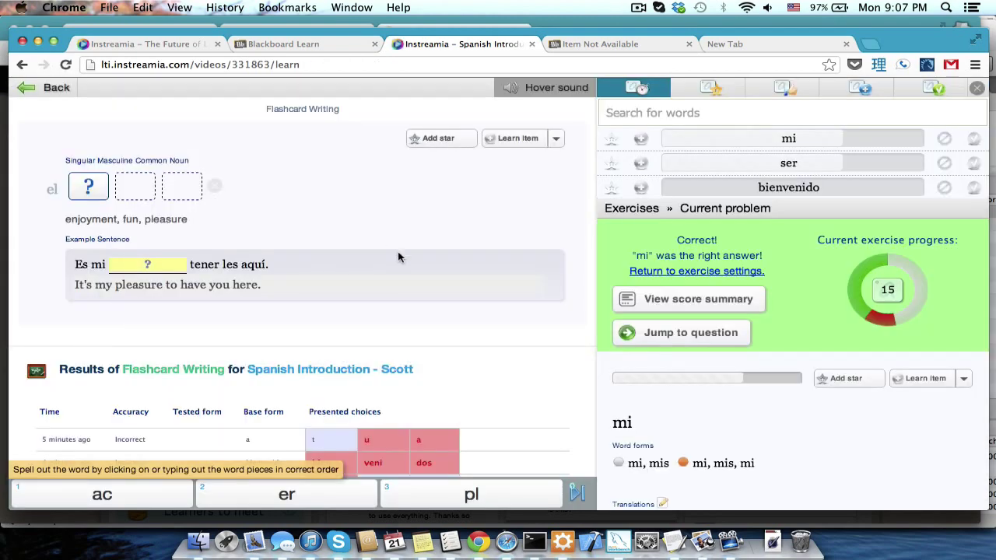
{"action": "left_click", "coordinate": [72, 94]}
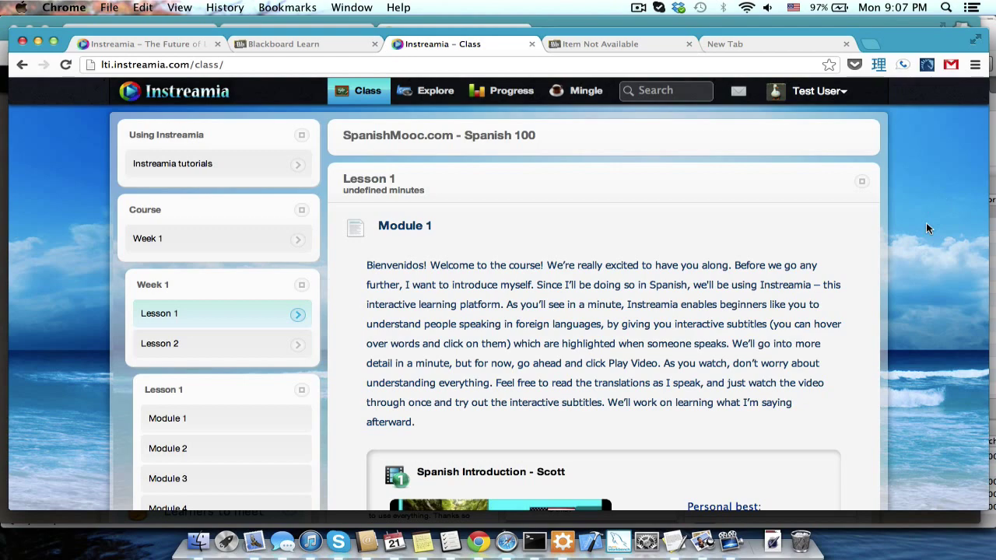
Check the personal-best ring of the Spanish Introduction Flashcard-Writing exercise in Module 6, including its correct and incorrect segments.
{"action": "scroll", "coordinate": [926, 223], "scroll_direction": "down", "scroll_amount": 12}
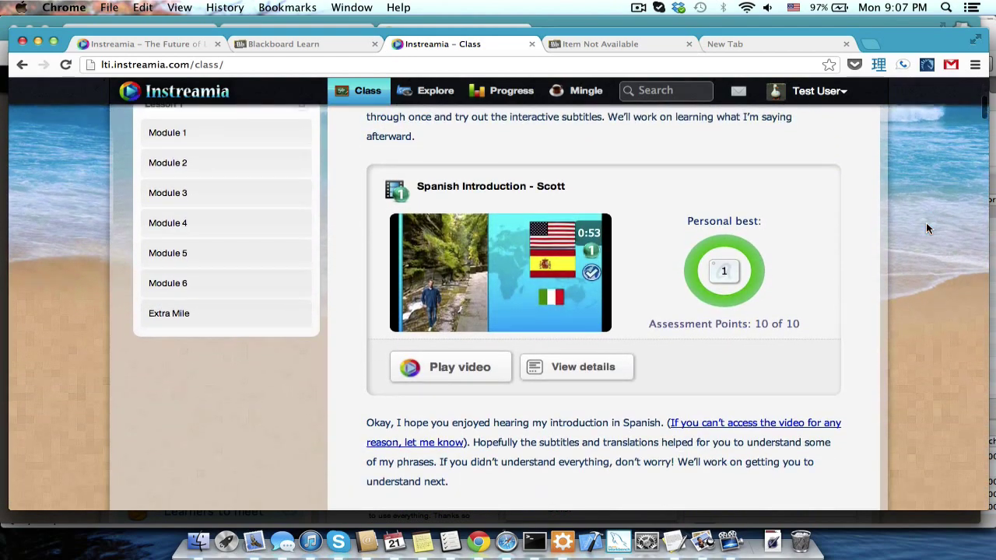
{"action": "scroll", "coordinate": [926, 228], "scroll_direction": "down", "scroll_amount": 10}
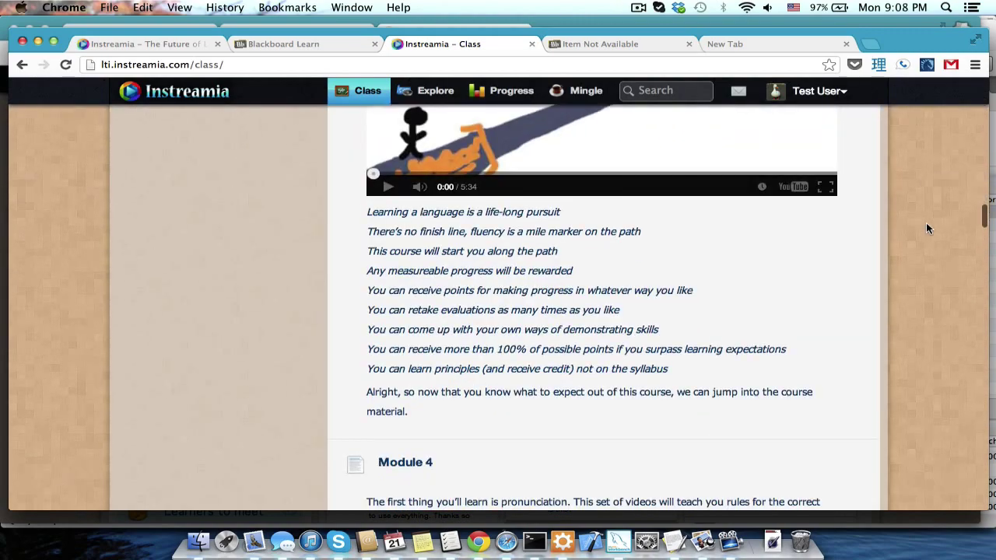
{"action": "scroll", "coordinate": [926, 228], "scroll_direction": "down", "scroll_amount": 12}
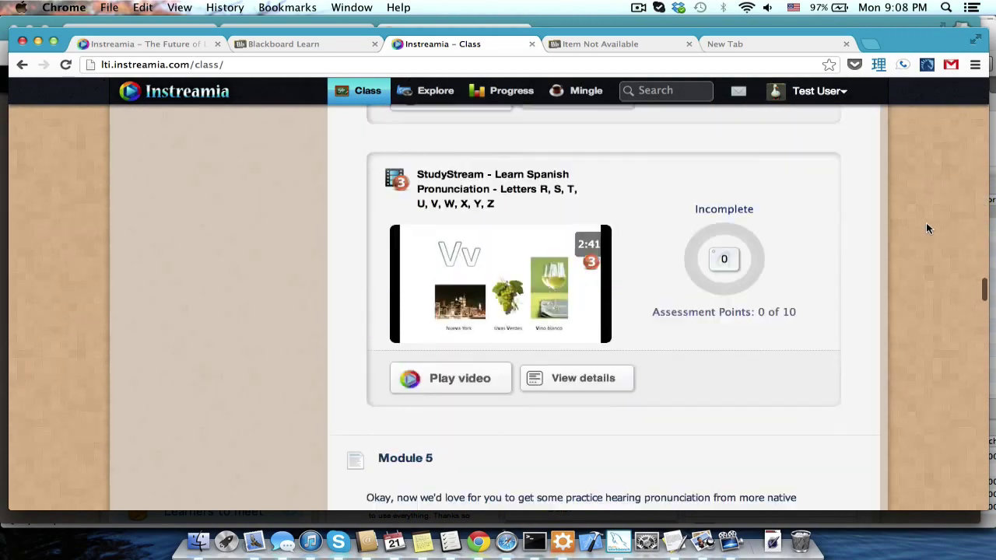
{"action": "scroll", "coordinate": [926, 228], "scroll_direction": "down", "scroll_amount": 15}
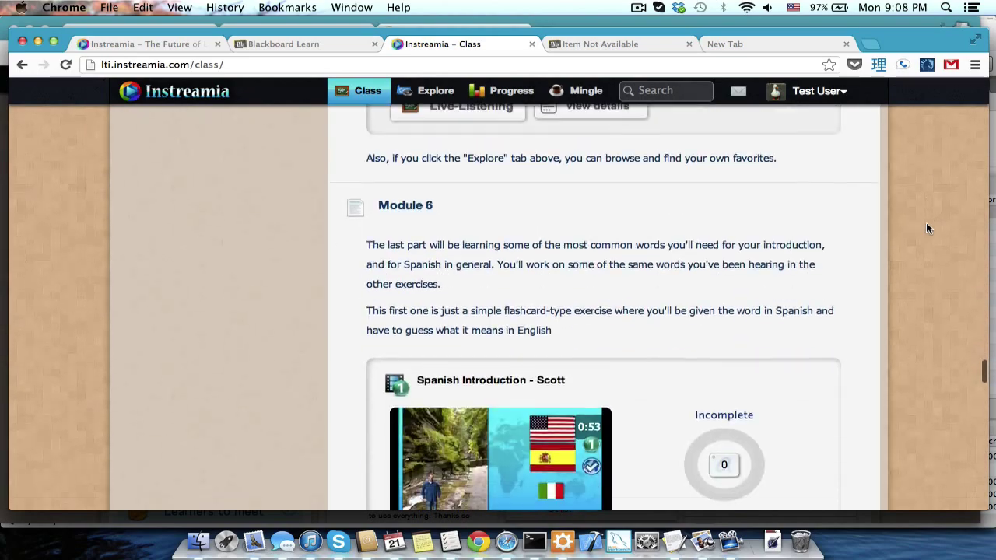
{"action": "scroll", "coordinate": [926, 228], "scroll_direction": "down", "scroll_amount": 8}
{"action": "scroll", "coordinate": [926, 229], "scroll_direction": "up", "scroll_amount": 5}
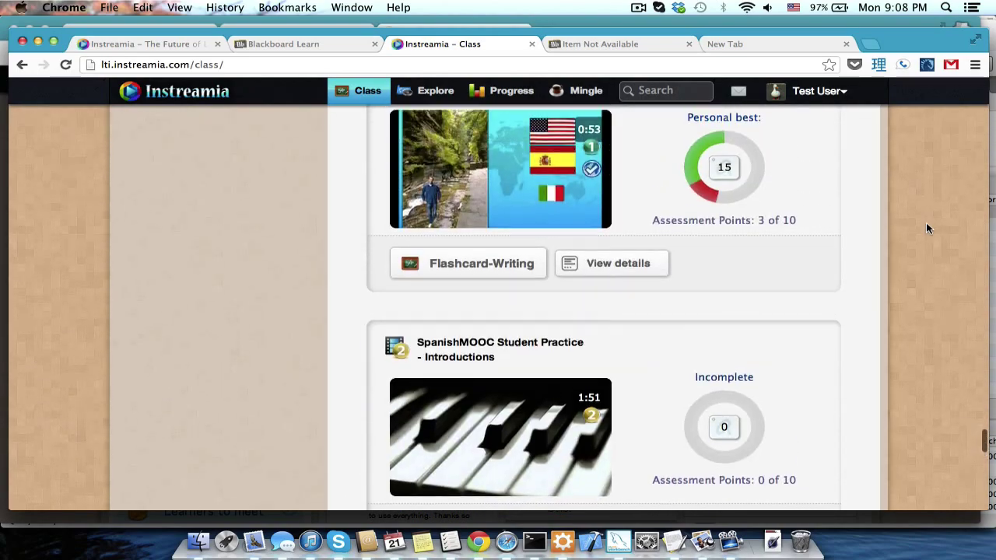
{"action": "scroll", "coordinate": [926, 228], "scroll_direction": "up", "scroll_amount": 6}
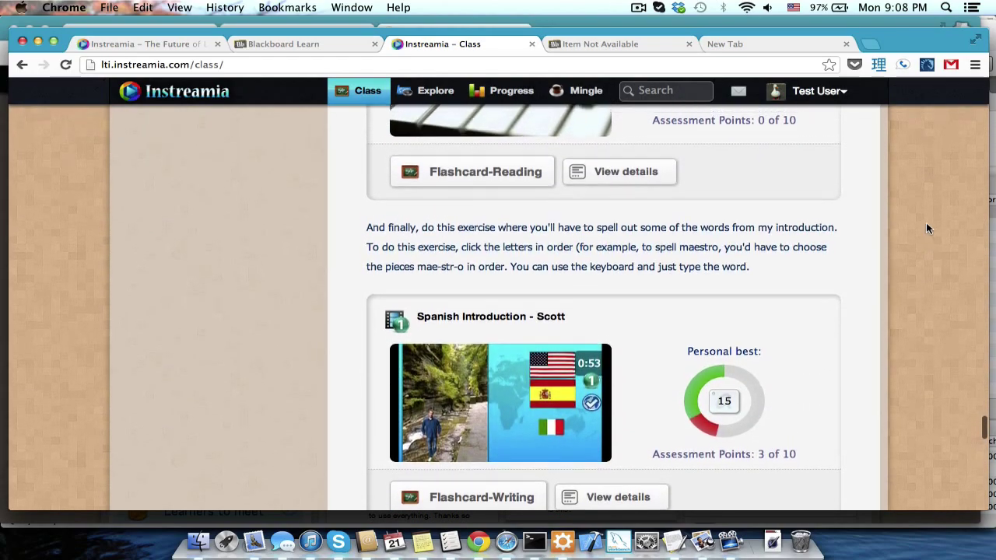
{"action": "scroll", "coordinate": [926, 223], "scroll_direction": "down", "scroll_amount": 5}
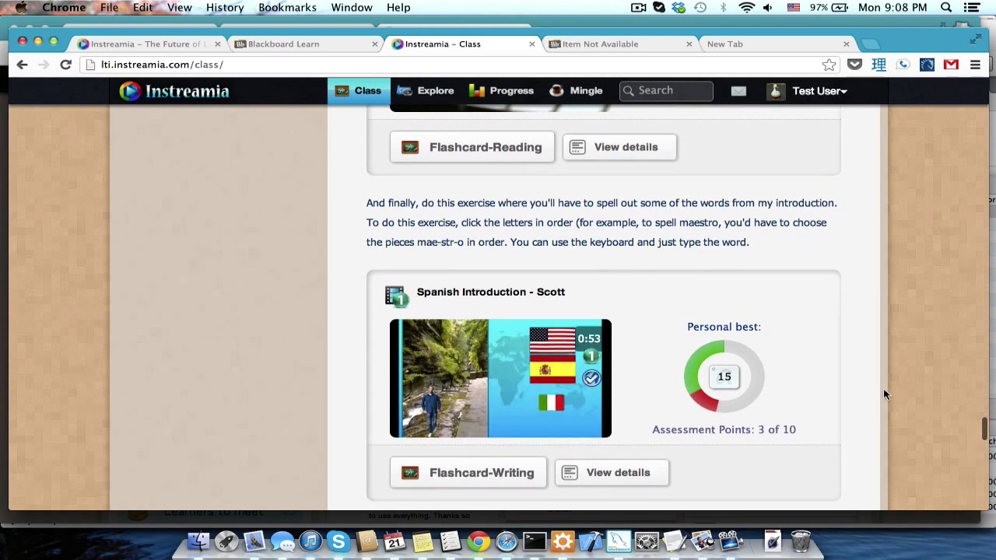
{"action": "mouse_move", "coordinate": [727, 379]}
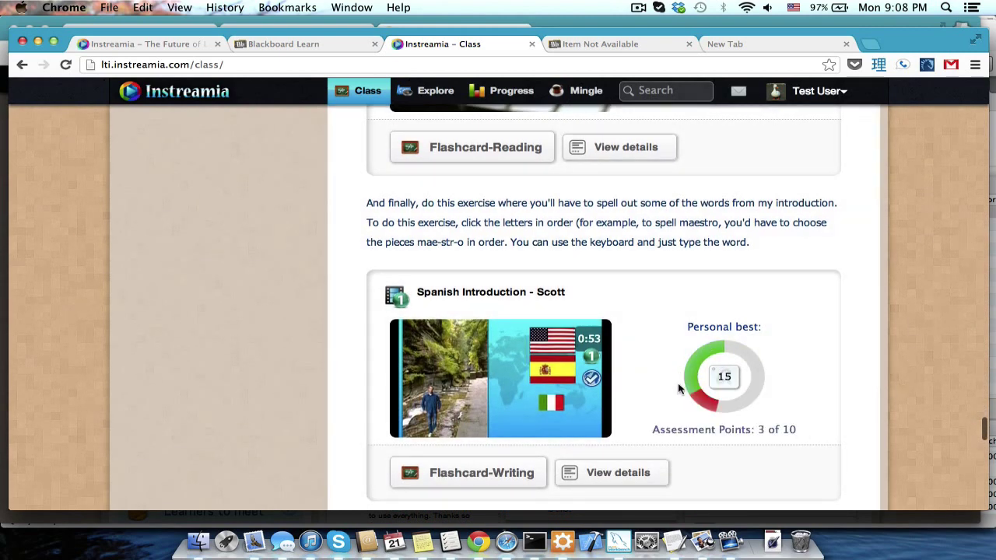
{"action": "mouse_move", "coordinate": [700, 400]}
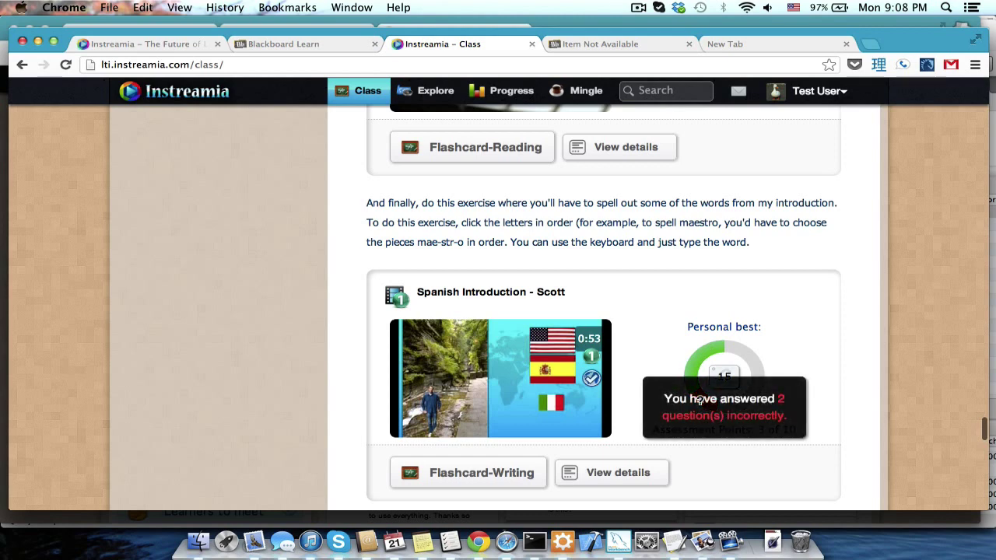
{"action": "mouse_move", "coordinate": [688, 378]}
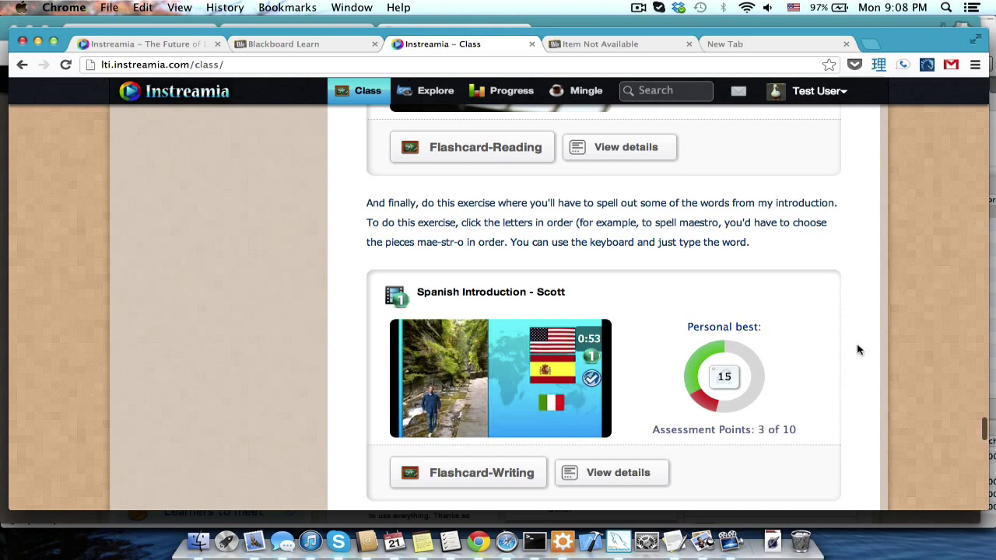
{"action": "scroll", "coordinate": [859, 350], "scroll_direction": "down", "scroll_amount": 5}
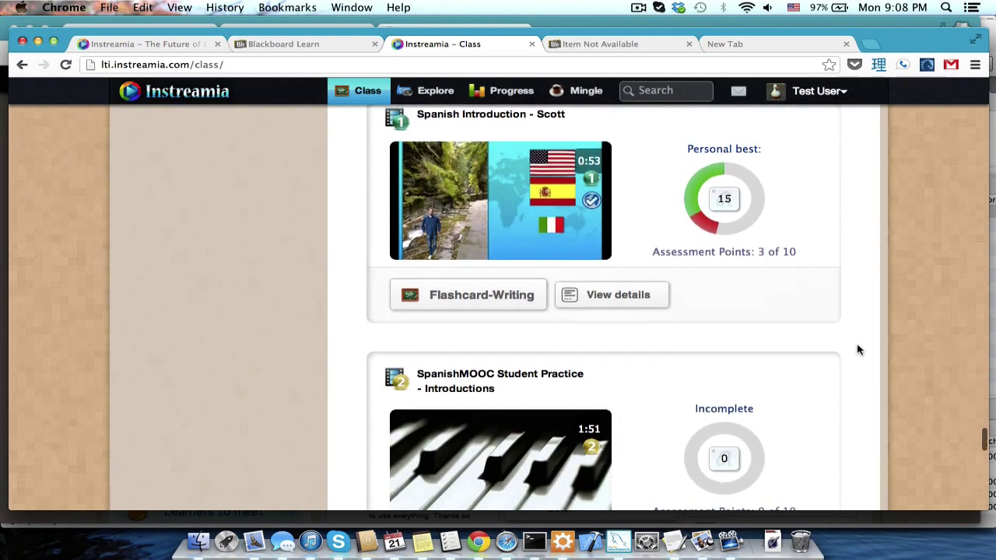
{"action": "scroll", "coordinate": [860, 350], "scroll_direction": "down", "scroll_amount": 5}
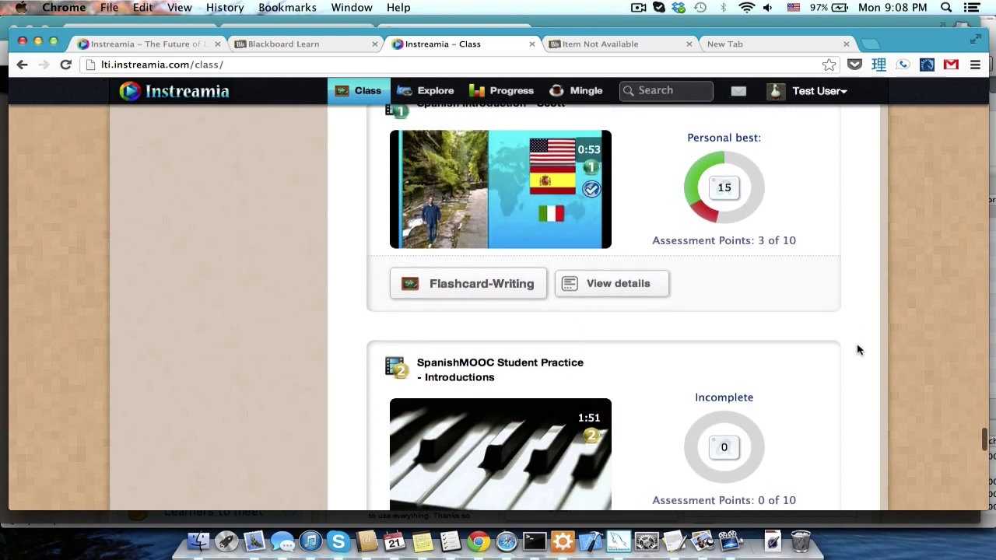
Open the Flashcard-Reading exercise of the SpanishMOOC Student Practice - Introductions video in Module 6.
{"action": "scroll", "coordinate": [859, 351], "scroll_direction": "down", "scroll_amount": 15}
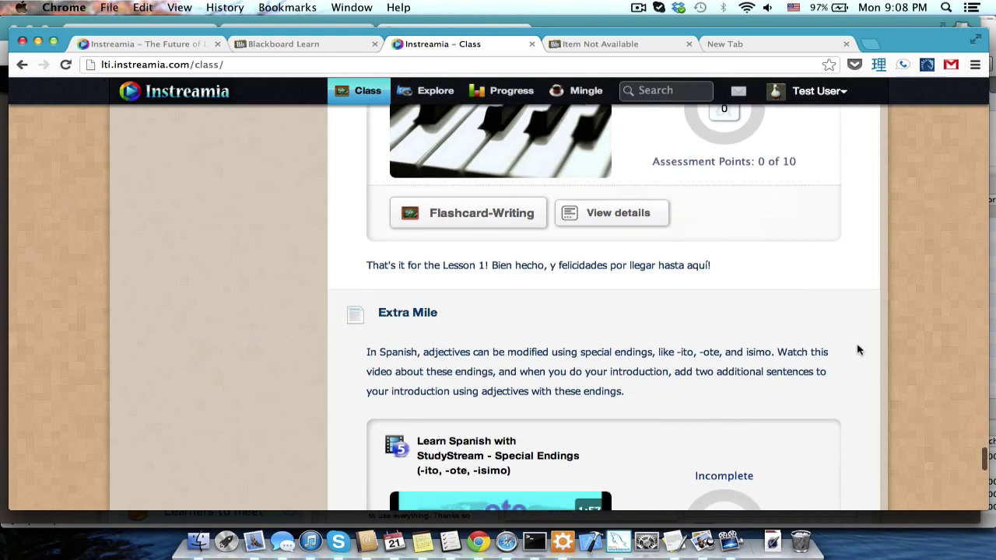
{"action": "scroll", "coordinate": [859, 350], "scroll_direction": "up", "scroll_amount": 5}
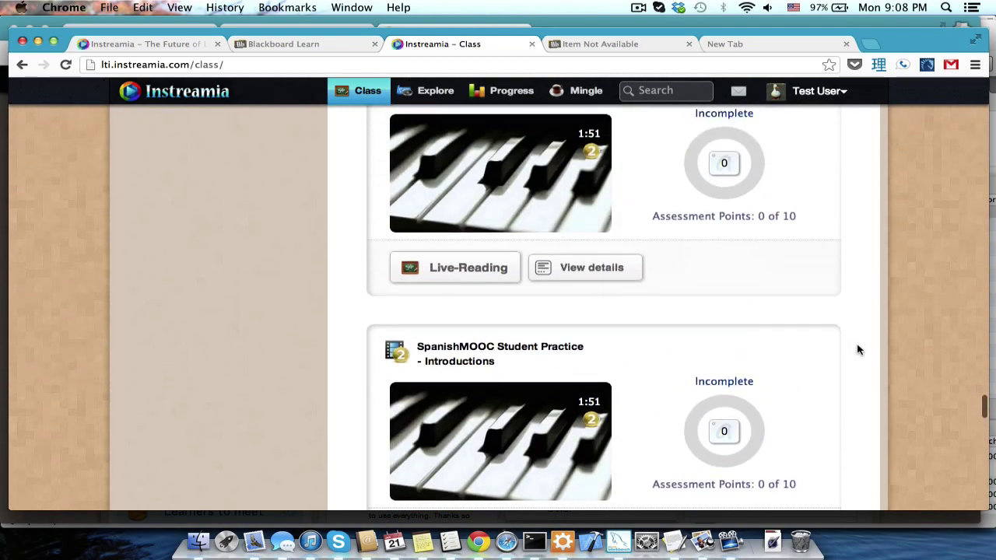
{"action": "scroll", "coordinate": [859, 351], "scroll_direction": "down", "scroll_amount": 3}
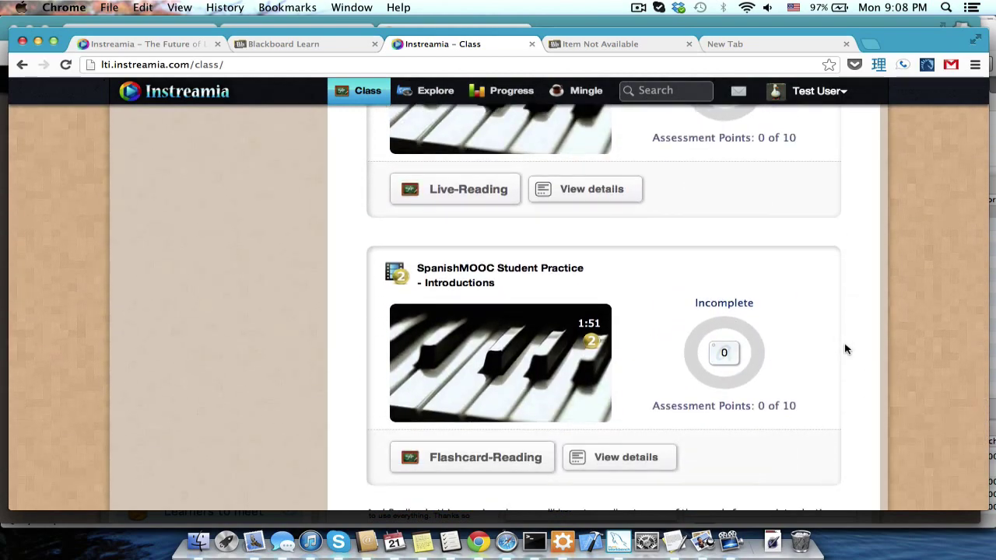
{"action": "mouse_move", "coordinate": [449, 390]}
{"action": "mouse_move", "coordinate": [446, 364]}
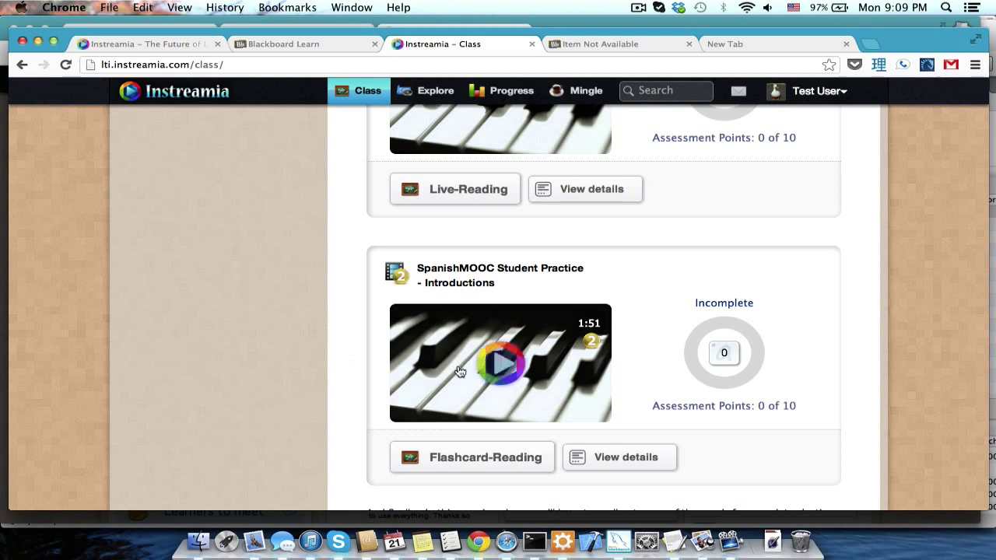
{"action": "left_click", "coordinate": [460, 372]}
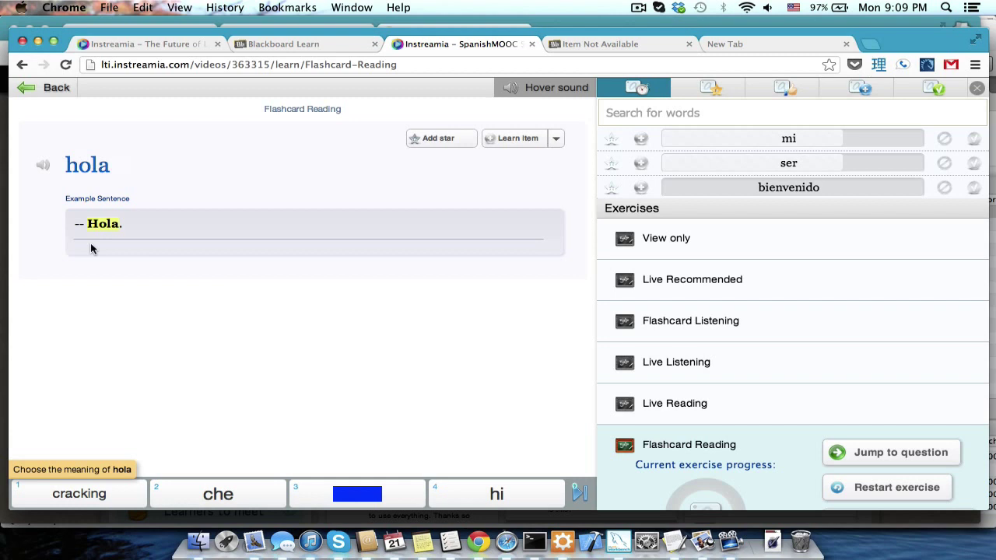
Answer the flashcards hola with hi, llamo with call and estados unidos with United States, and examine the example sentence for alto.
{"action": "key", "text": "4"}
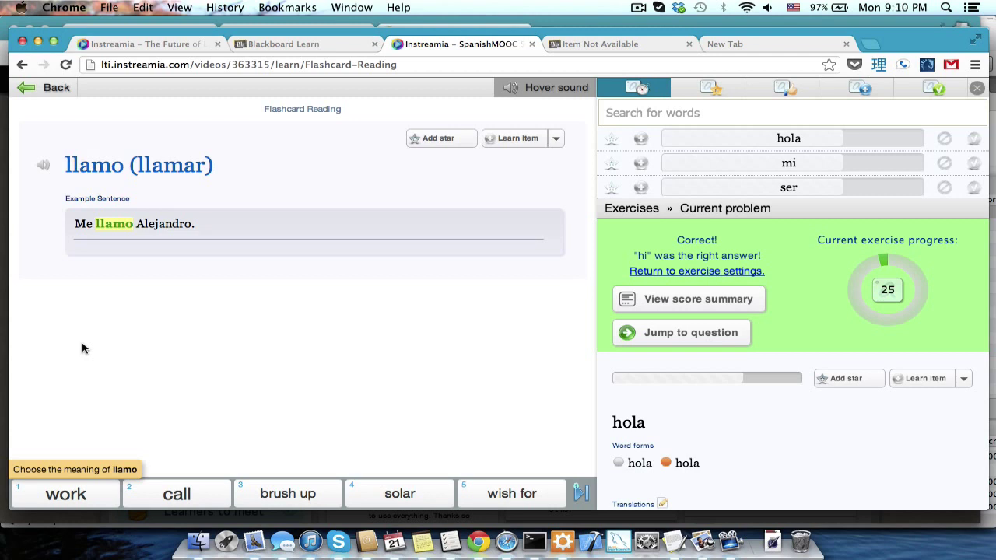
{"action": "left_click", "coordinate": [154, 493]}
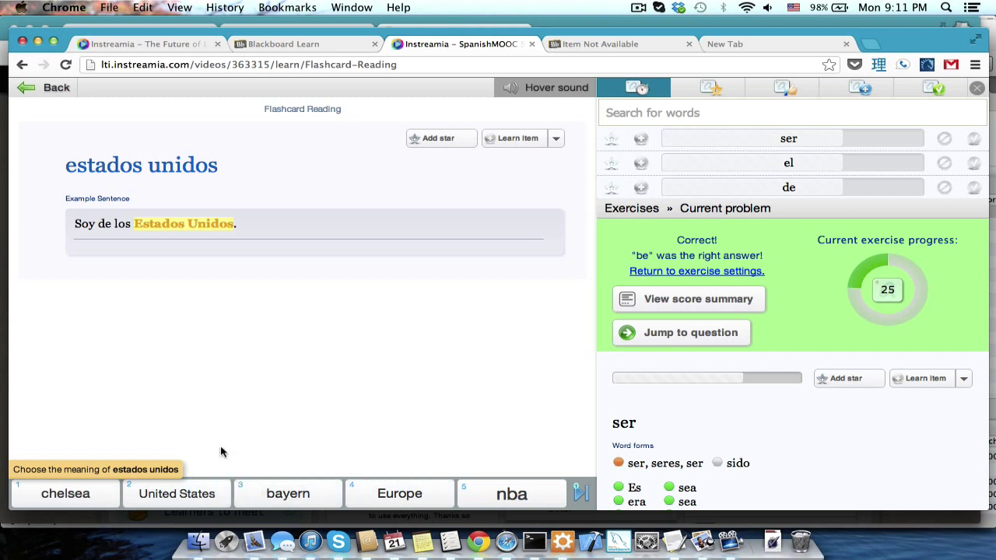
{"action": "left_click", "coordinate": [204, 495]}
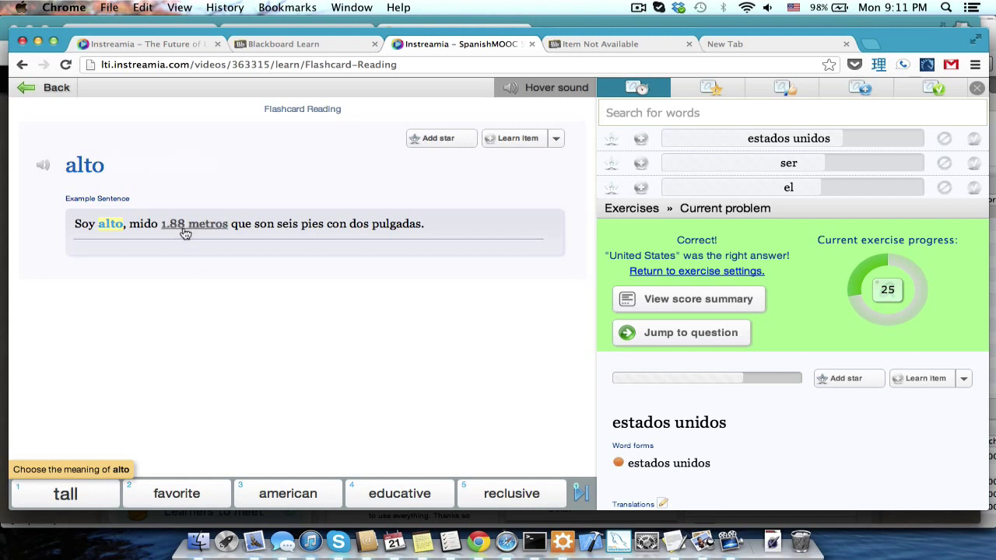
{"action": "mouse_move", "coordinate": [181, 233]}
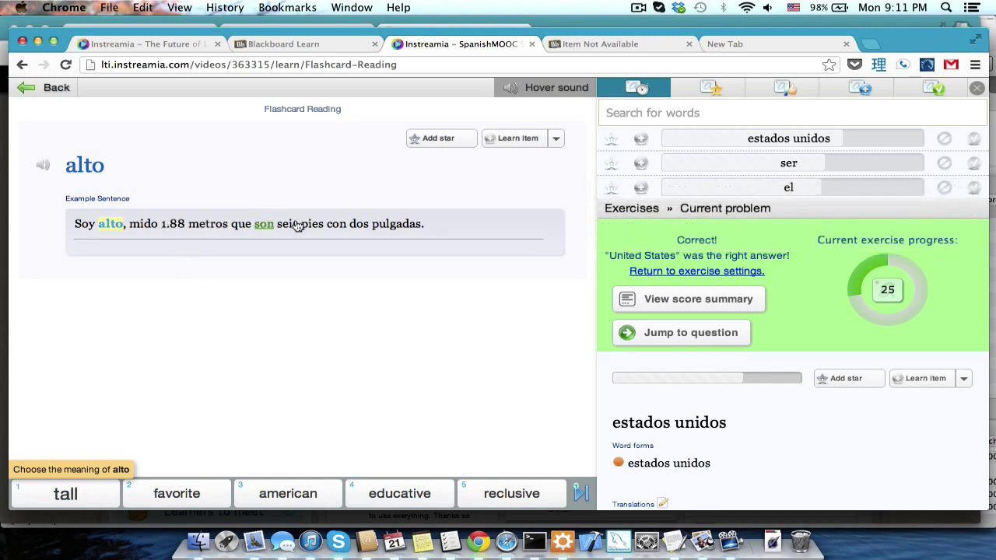
{"action": "mouse_move", "coordinate": [298, 232]}
Return to the class page and check the personal-best ring of the SpanishMOOC Student Practice Flashcard-Reading exercise in Module 6.
{"action": "left_click", "coordinate": [45, 92]}
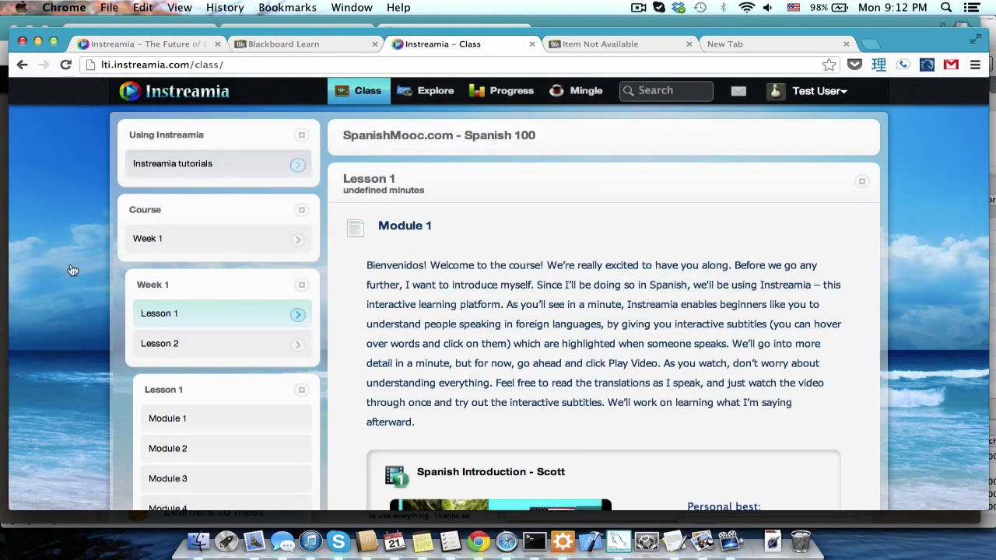
{"action": "scroll", "coordinate": [67, 345], "scroll_direction": "down", "scroll_amount": 8}
{"action": "scroll", "coordinate": [66, 345], "scroll_direction": "down", "scroll_amount": 20}
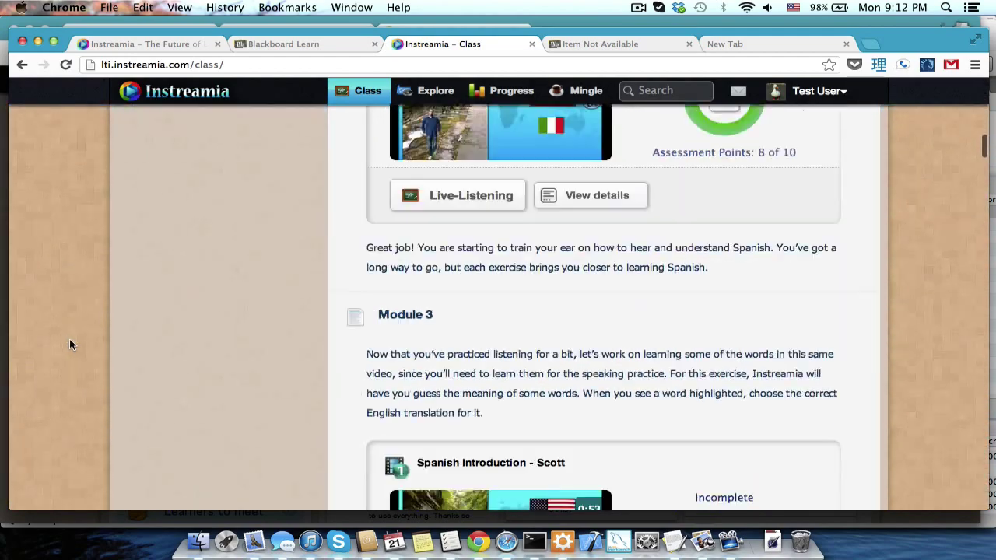
{"action": "scroll", "coordinate": [173, 343], "scroll_direction": "down", "scroll_amount": 15}
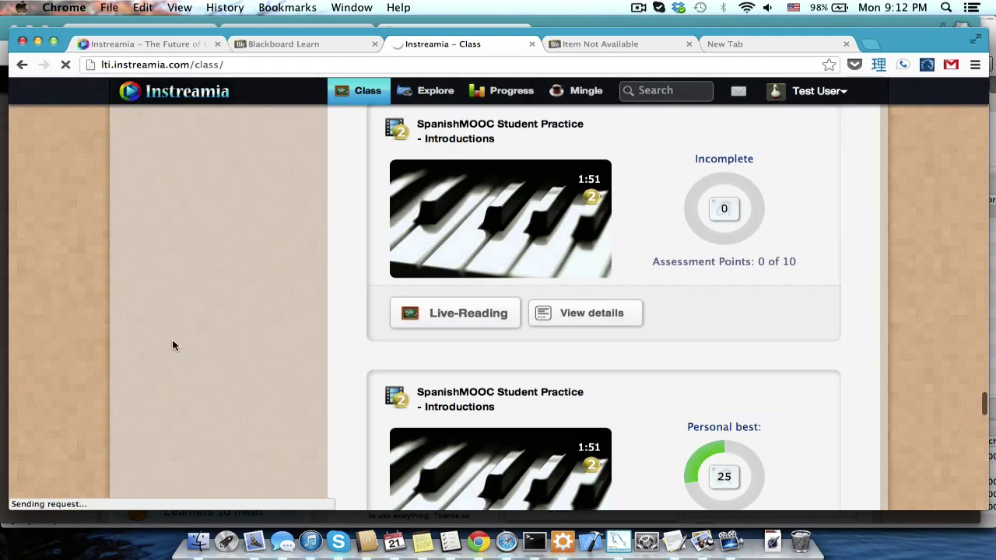
{"action": "scroll", "coordinate": [173, 345], "scroll_direction": "up", "scroll_amount": 2}
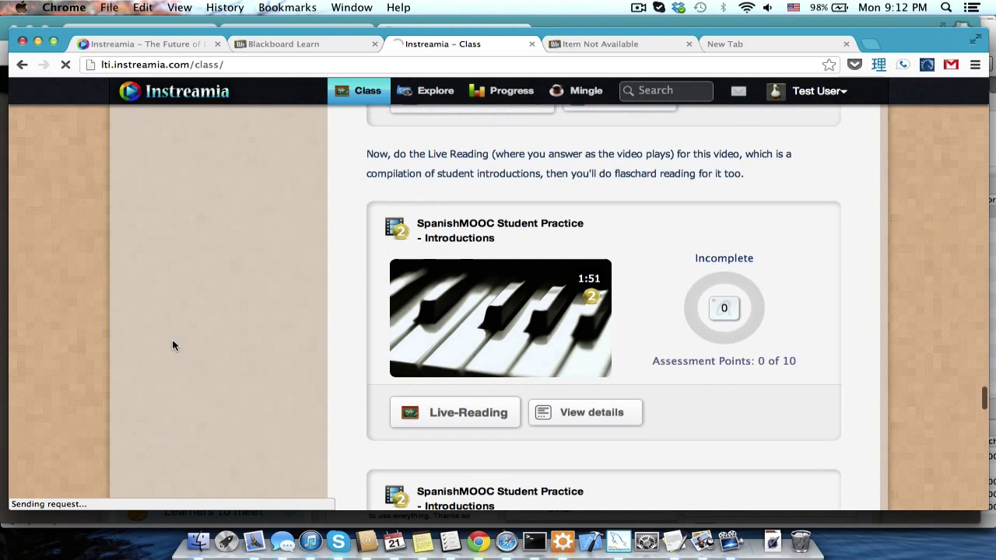
{"action": "scroll", "coordinate": [173, 345], "scroll_direction": "up", "scroll_amount": 1}
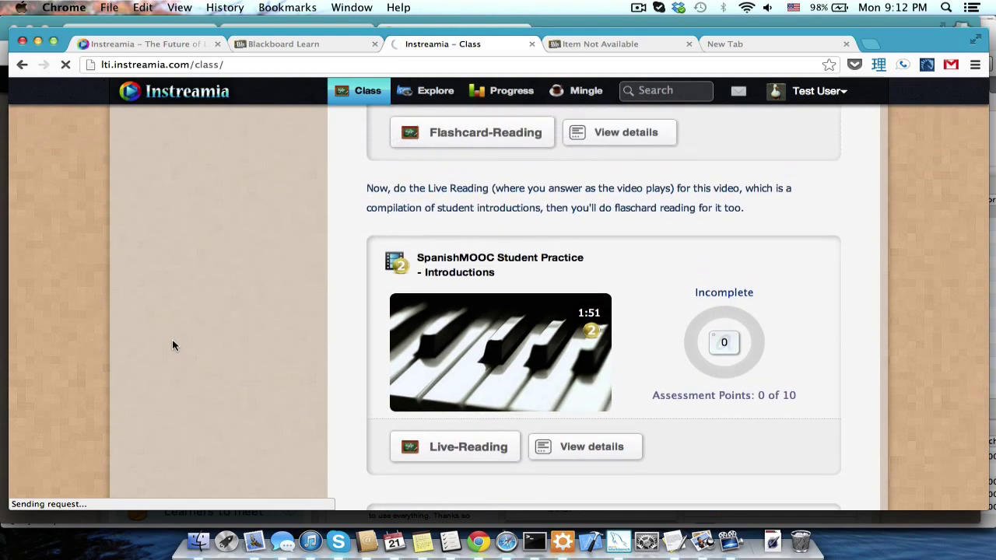
{"action": "scroll", "coordinate": [228, 296], "scroll_direction": "up", "scroll_amount": 5}
{"action": "scroll", "coordinate": [228, 296], "scroll_direction": "down", "scroll_amount": 6}
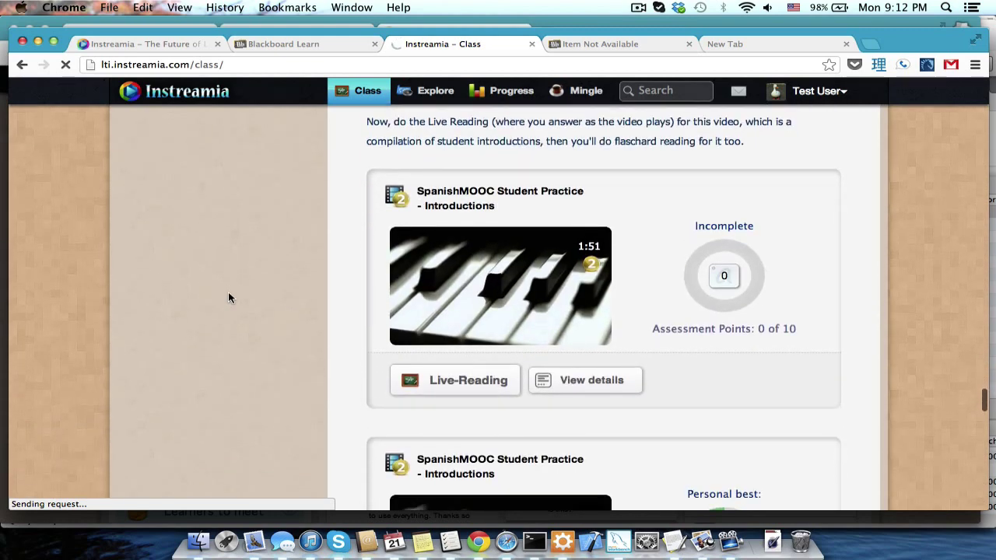
Review the personal-best rings and assessment points of the Module 1 and Module 2 Spanish Introduction exercises in Lesson 1.
{"action": "scroll", "coordinate": [228, 236], "scroll_direction": "up", "scroll_amount": 10}
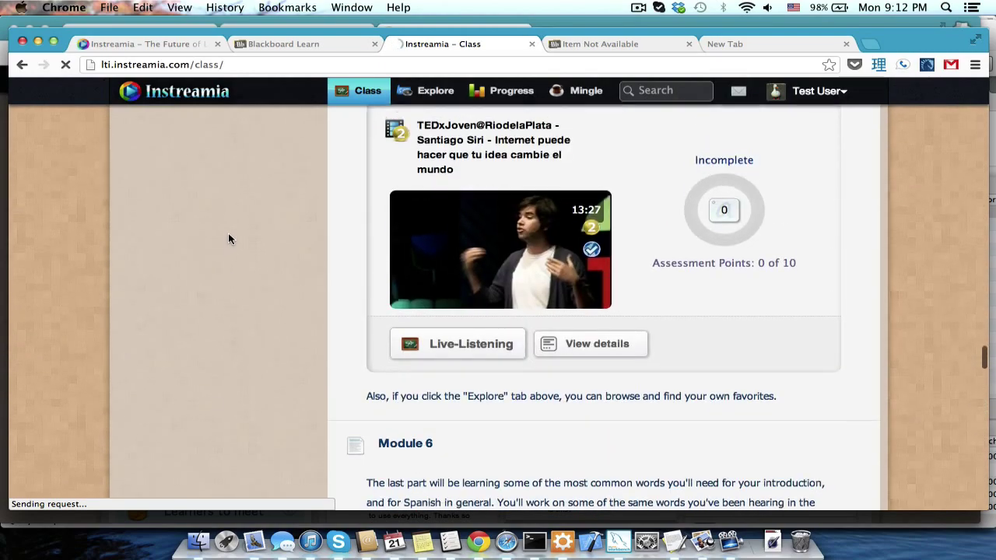
{"action": "scroll", "coordinate": [228, 239], "scroll_direction": "up", "scroll_amount": 15}
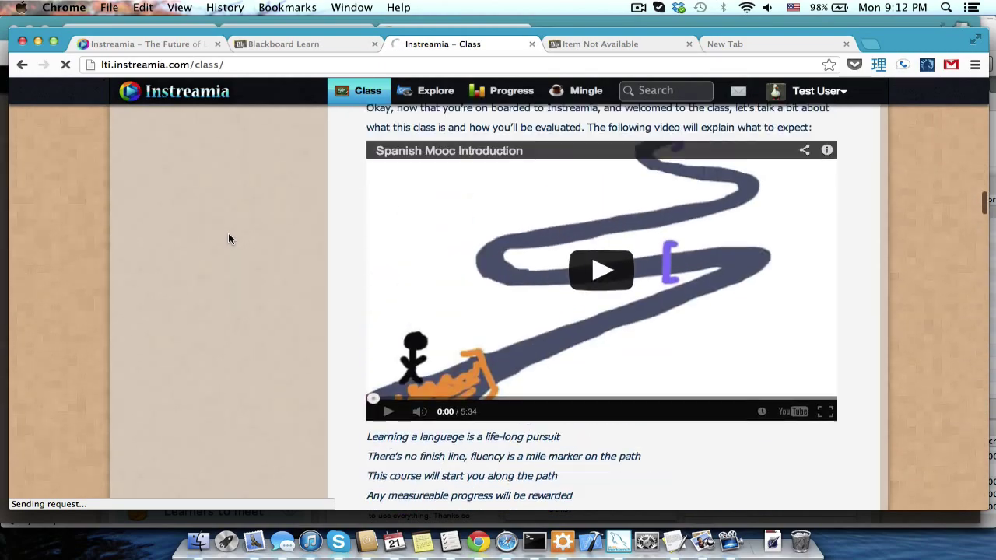
{"action": "scroll", "coordinate": [228, 239], "scroll_direction": "up", "scroll_amount": 15}
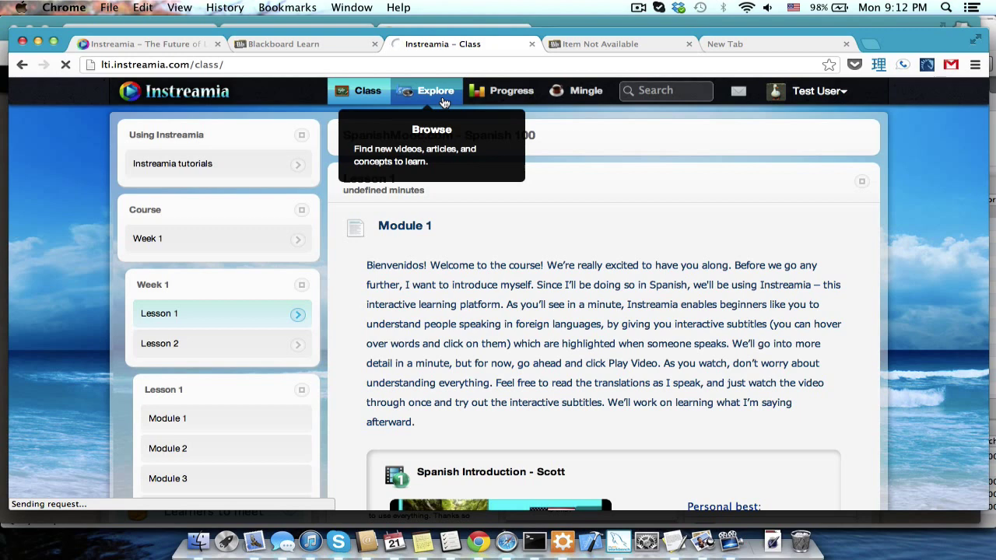
{"action": "scroll", "coordinate": [902, 308], "scroll_direction": "down", "scroll_amount": 5}
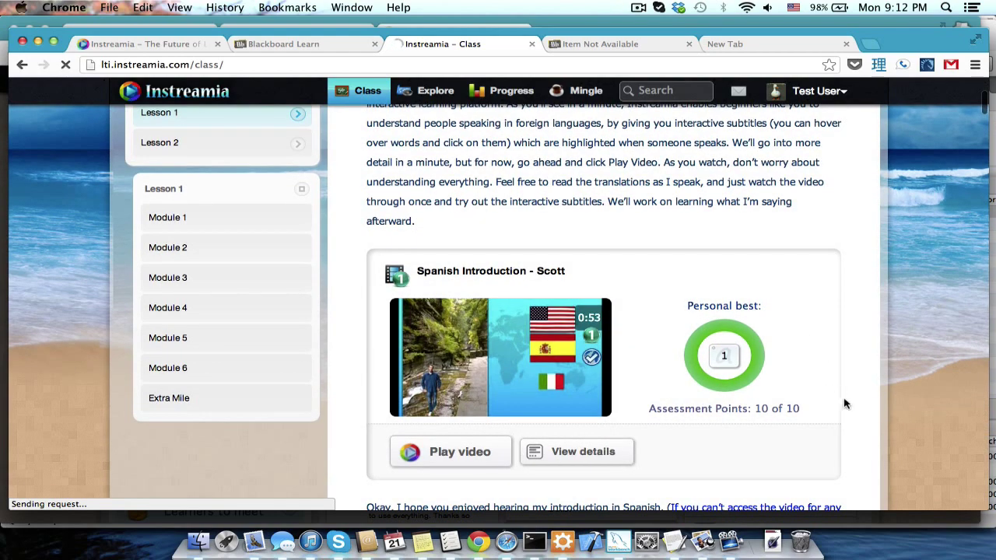
{"action": "scroll", "coordinate": [831, 315], "scroll_direction": "down", "scroll_amount": 3}
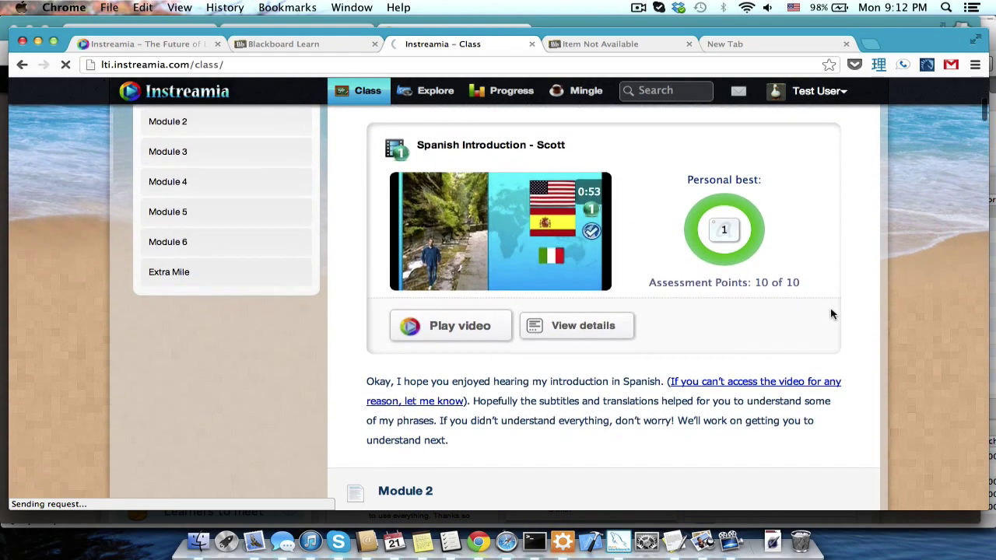
{"action": "scroll", "coordinate": [915, 376], "scroll_direction": "down", "scroll_amount": 8}
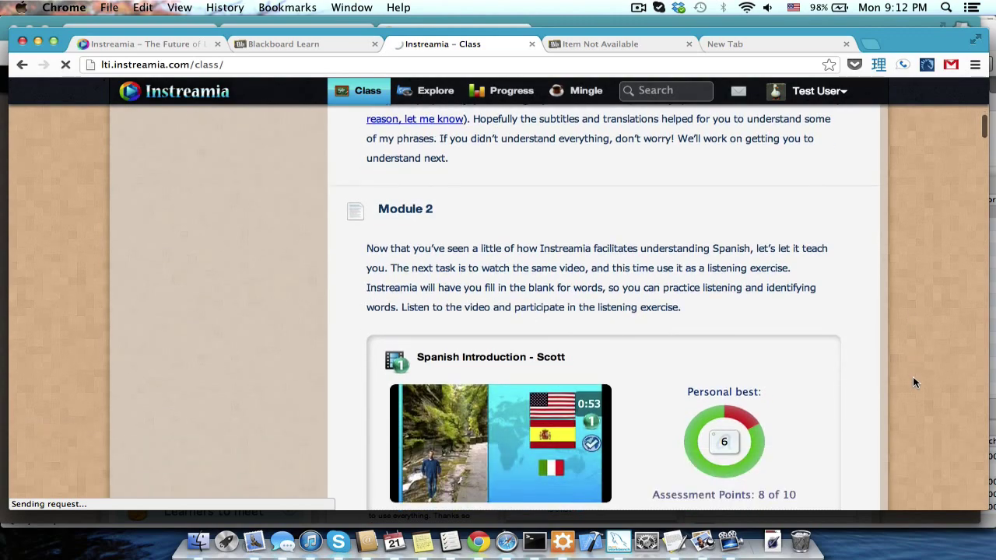
{"action": "scroll", "coordinate": [913, 376], "scroll_direction": "down", "scroll_amount": 1}
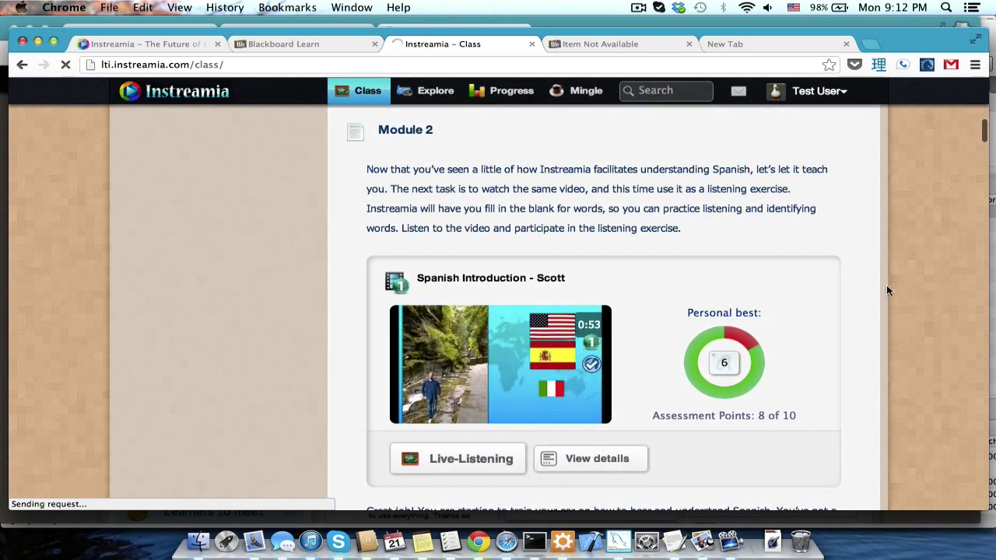
{"action": "scroll", "coordinate": [908, 276], "scroll_direction": "up", "scroll_amount": 15}
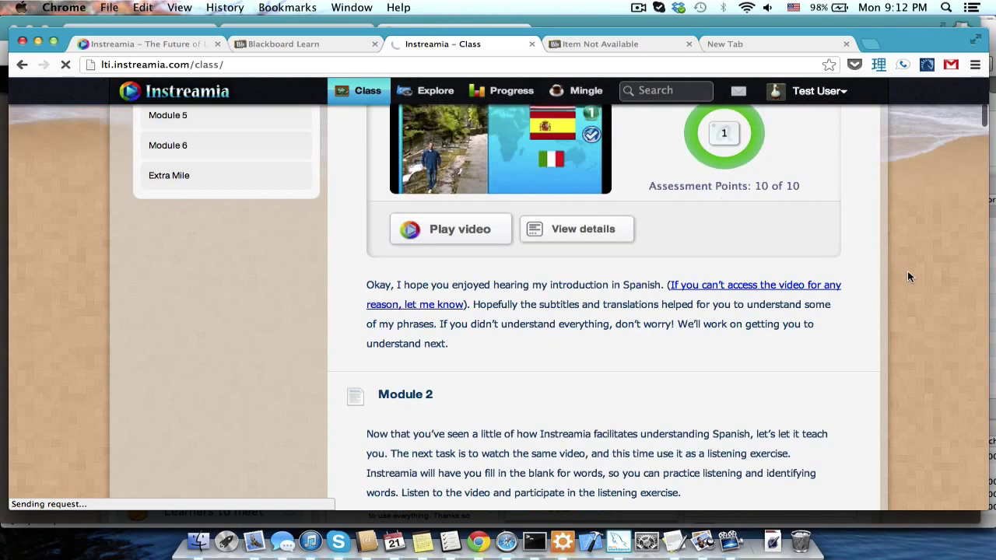
Go to the Explore page and open the recommended video Josenid - Amor de Colegio for learning.
{"action": "scroll", "coordinate": [907, 271], "scroll_direction": "up", "scroll_amount": 4}
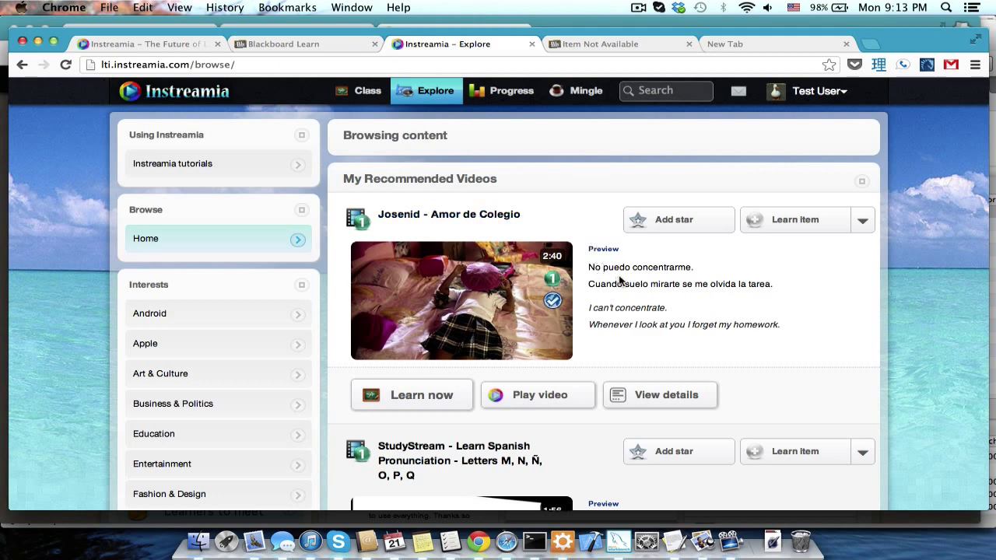
{"action": "mouse_move", "coordinate": [471, 302]}
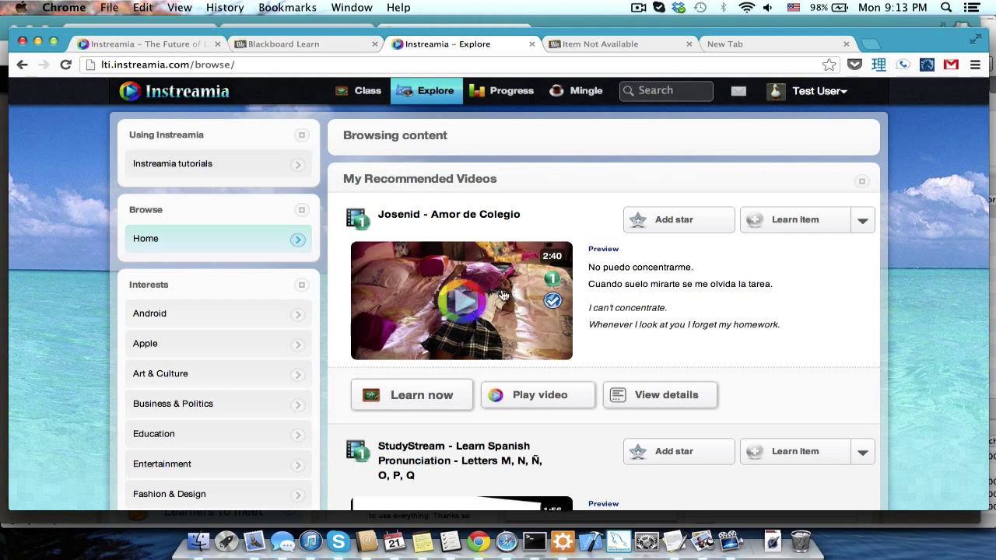
{"action": "left_click", "coordinate": [480, 303]}
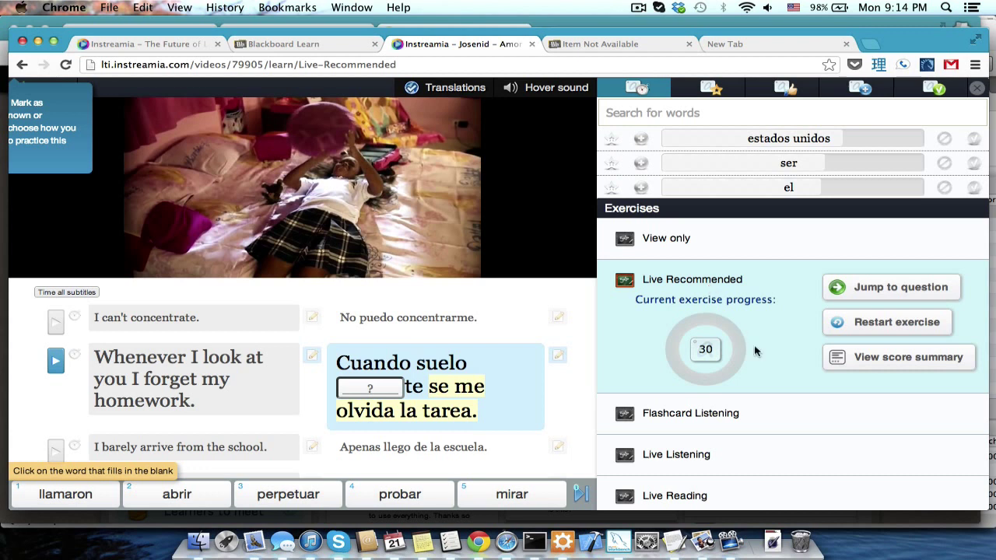
Look through the video's exercise list, switch it to View only and play the video briefly.
{"action": "scroll", "coordinate": [761, 353], "scroll_direction": "down", "scroll_amount": 3}
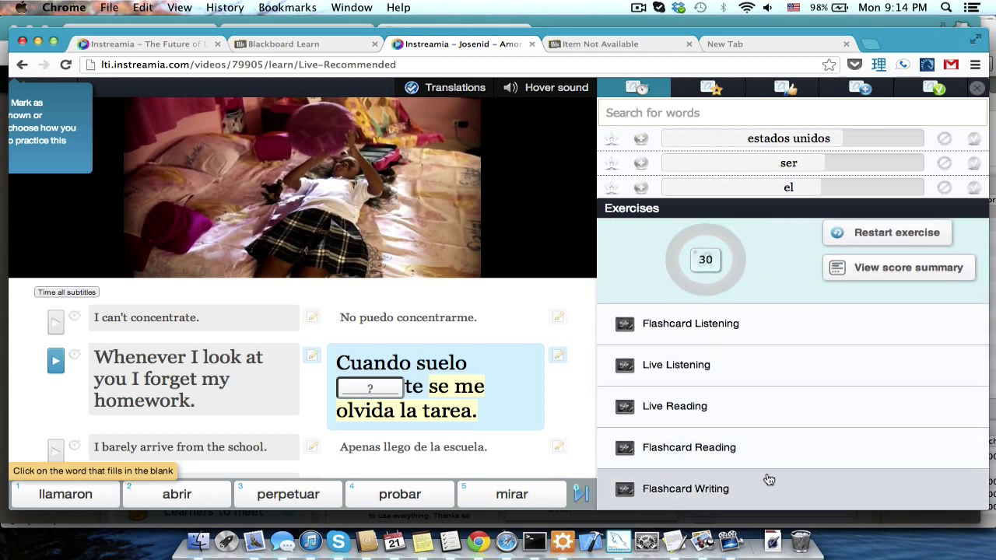
{"action": "scroll", "coordinate": [743, 299], "scroll_direction": "up", "scroll_amount": 3}
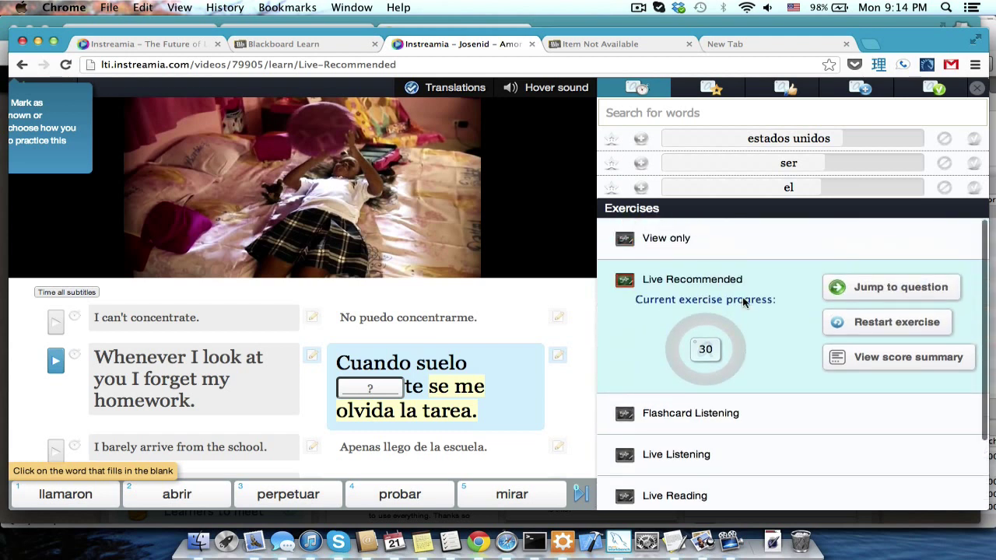
{"action": "left_click", "coordinate": [719, 249]}
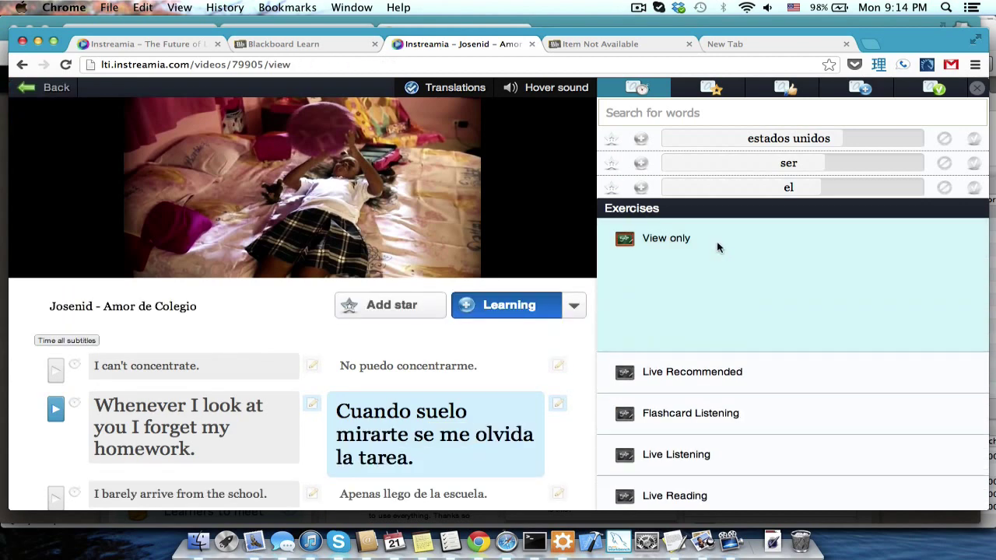
{"action": "mouse_move", "coordinate": [339, 170]}
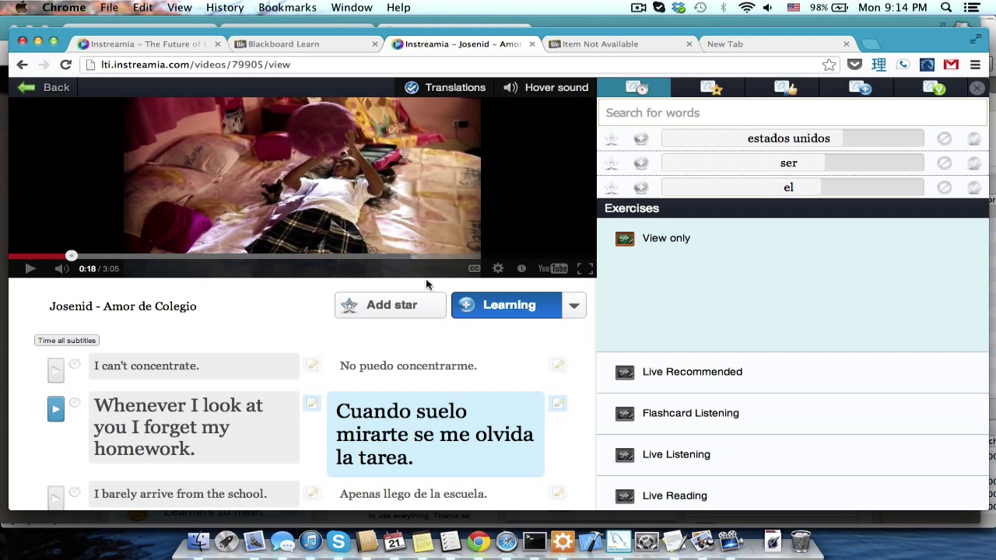
{"action": "left_click", "coordinate": [351, 224]}
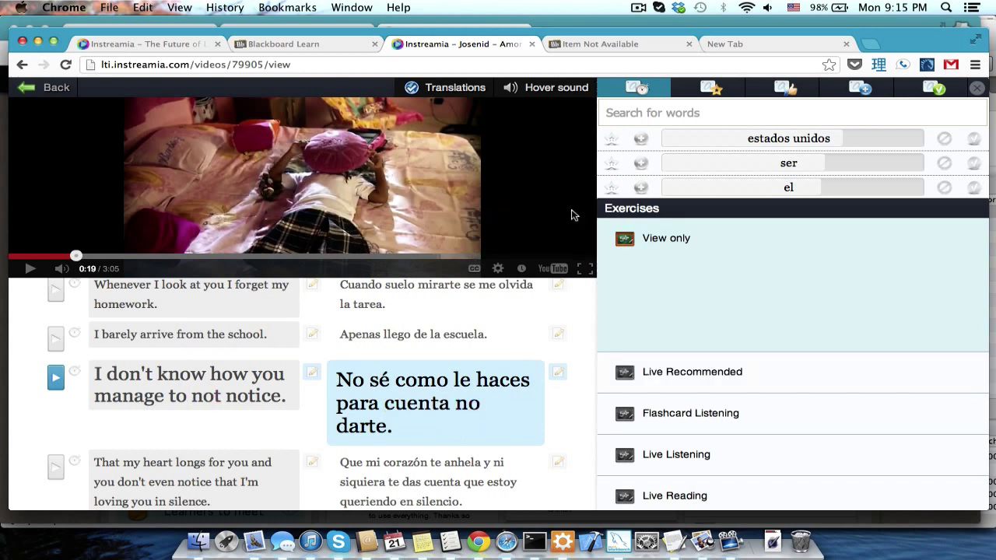
Turn off the hover sound and look up the translations of haces and No in the highlighted subtitle.
{"action": "left_click", "coordinate": [544, 88]}
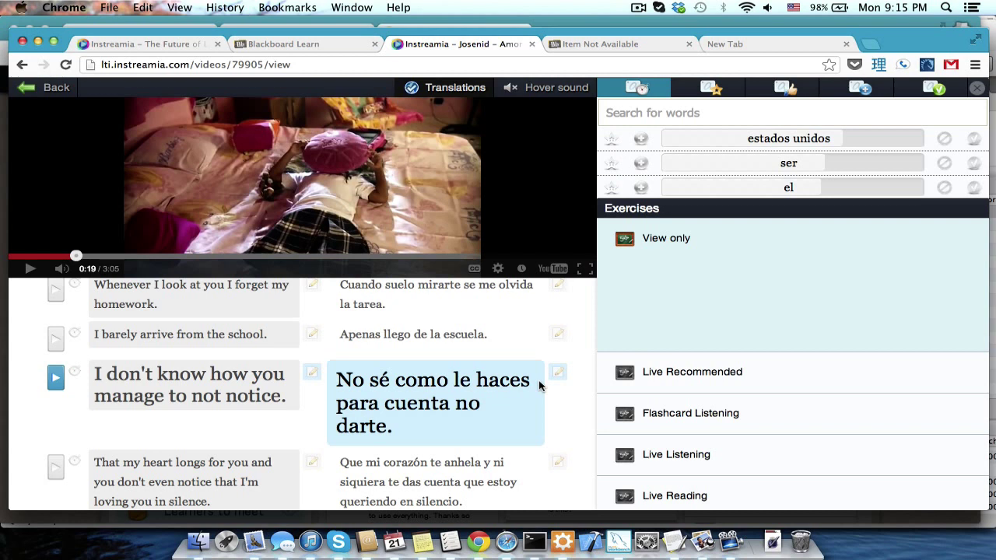
{"action": "mouse_move", "coordinate": [511, 384]}
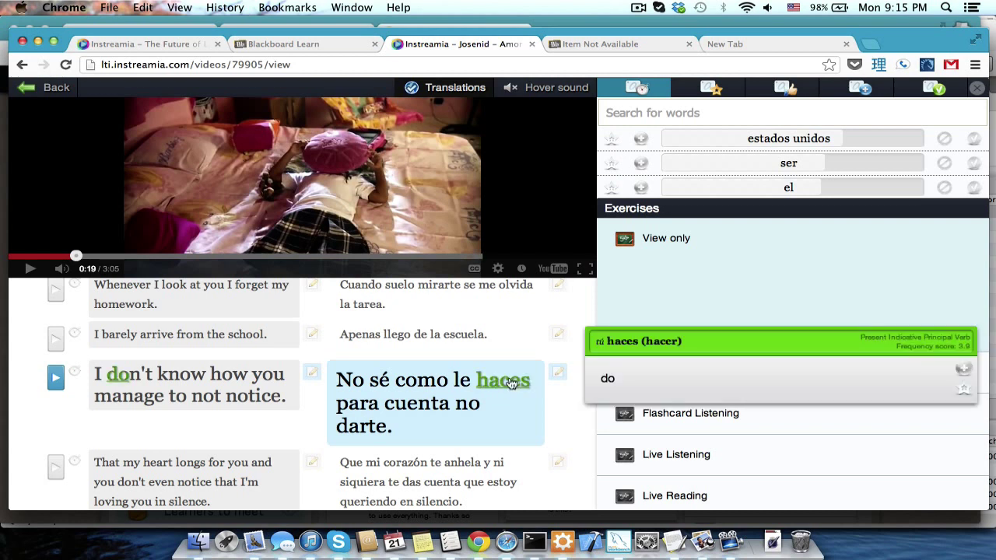
{"action": "mouse_move", "coordinate": [352, 389]}
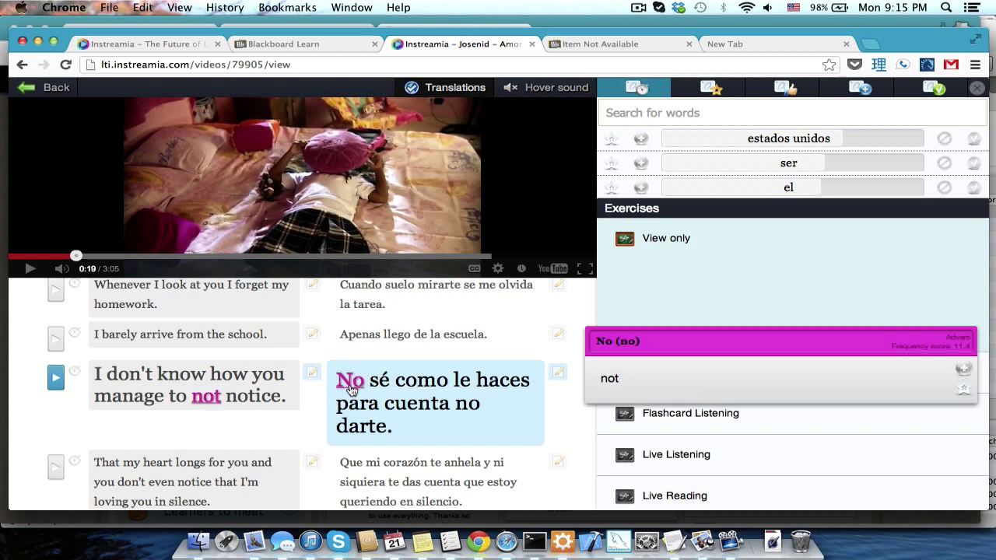
{"action": "mouse_move", "coordinate": [467, 409]}
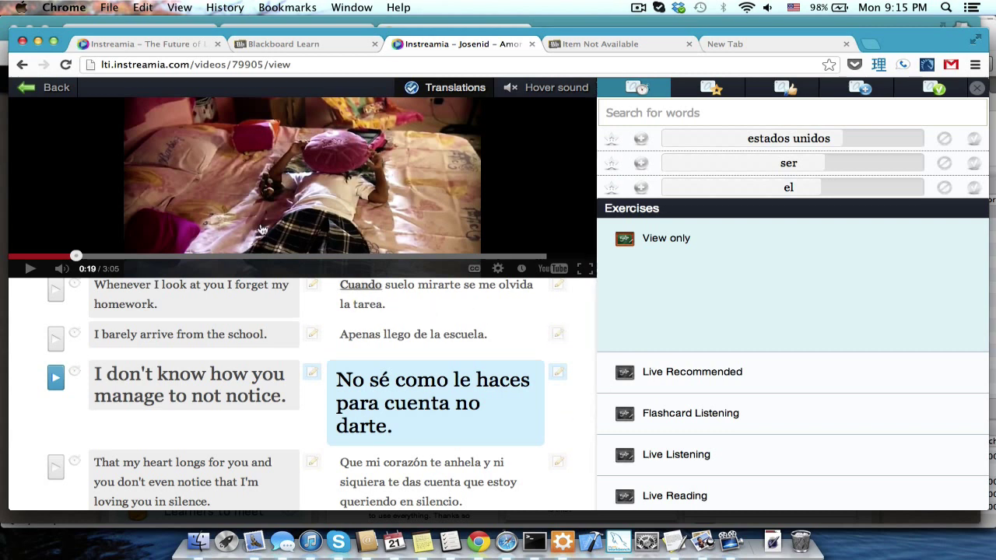
Leave the video, return to the Explore page and open the Learning video collection.
{"action": "left_click", "coordinate": [46, 92]}
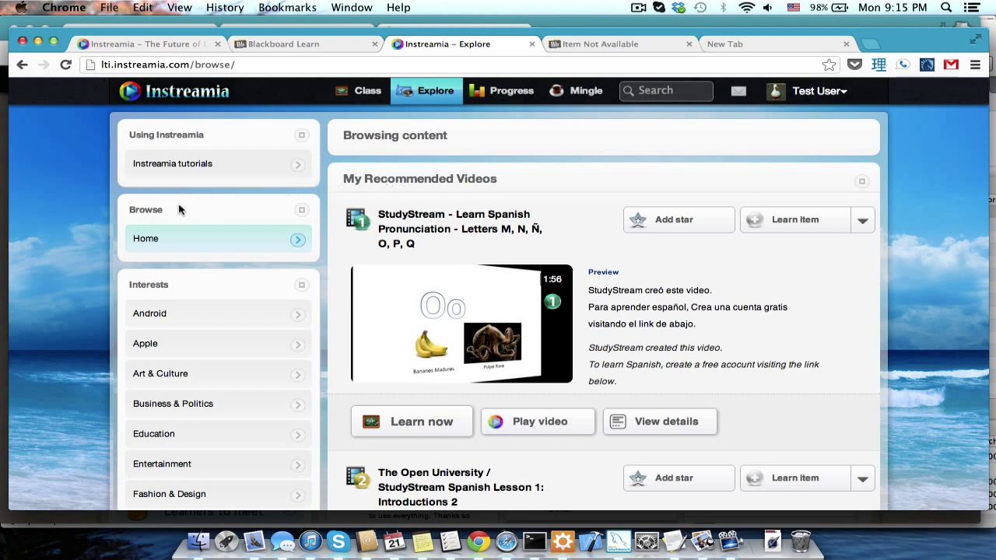
{"action": "scroll", "coordinate": [96, 246], "scroll_direction": "down", "scroll_amount": 10}
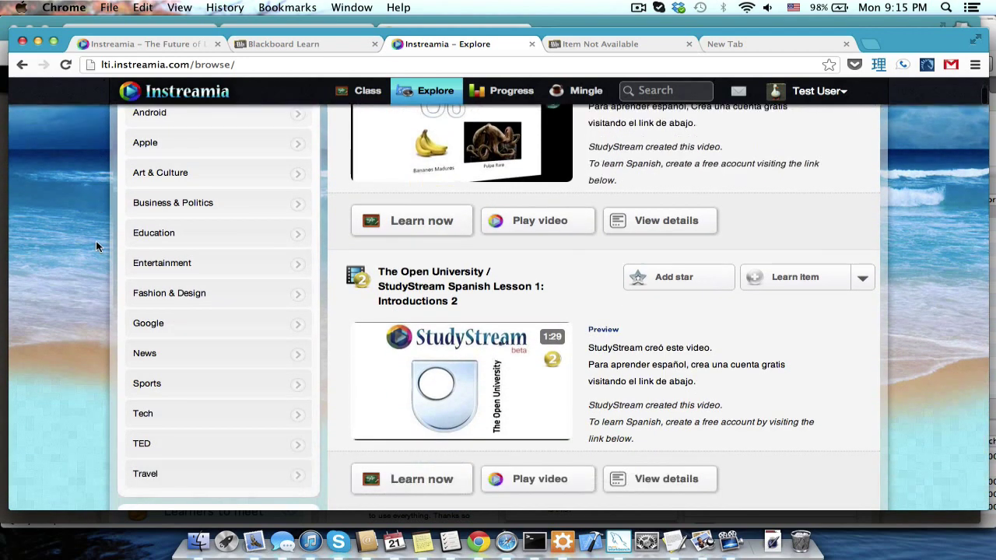
{"action": "scroll", "coordinate": [96, 246], "scroll_direction": "down", "scroll_amount": 2}
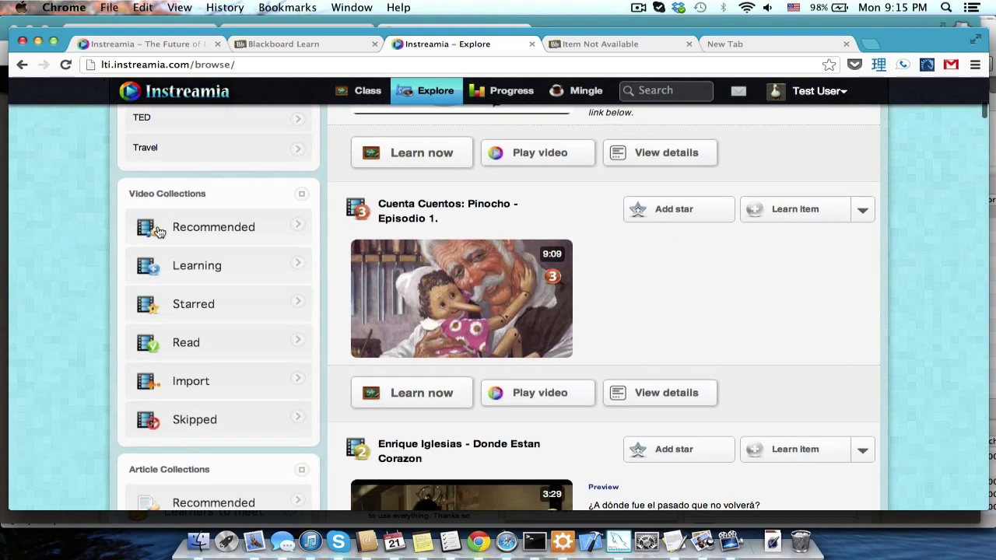
{"action": "left_click", "coordinate": [191, 269]}
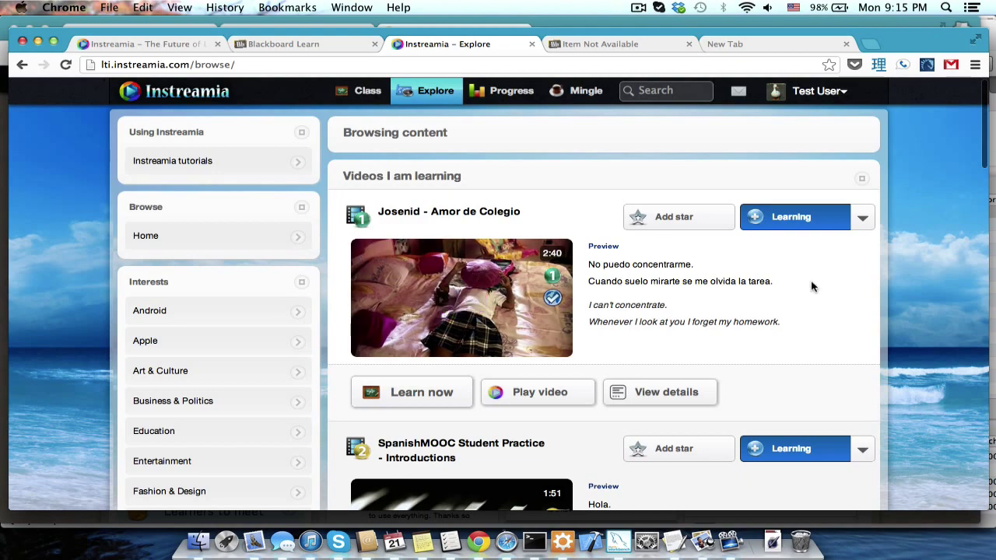
Look through the full list of videos marked as learning, including the pronunciation and music videos.
{"action": "scroll", "coordinate": [812, 285], "scroll_direction": "down", "scroll_amount": 5}
{"action": "scroll", "coordinate": [812, 287], "scroll_direction": "down", "scroll_amount": 10}
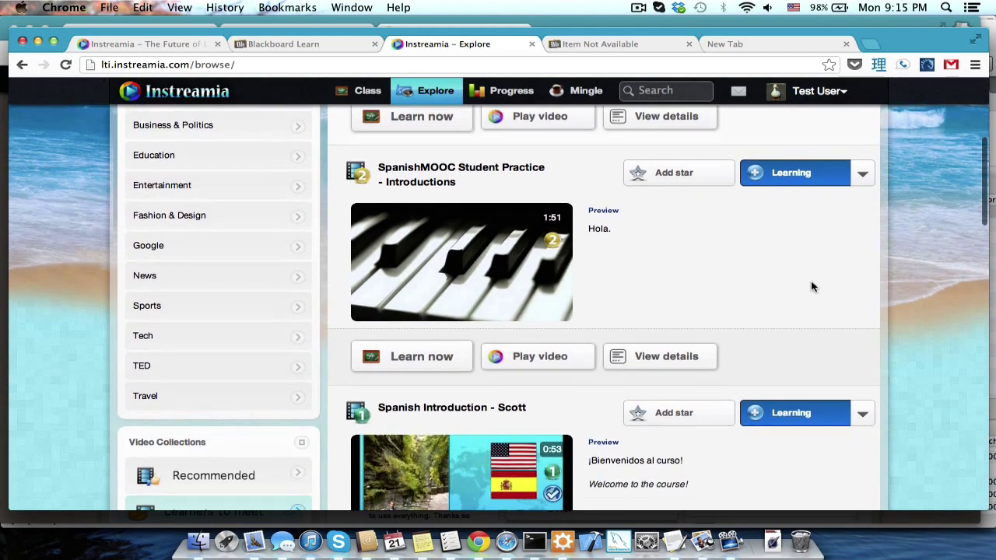
{"action": "scroll", "coordinate": [812, 288], "scroll_direction": "up", "scroll_amount": 4}
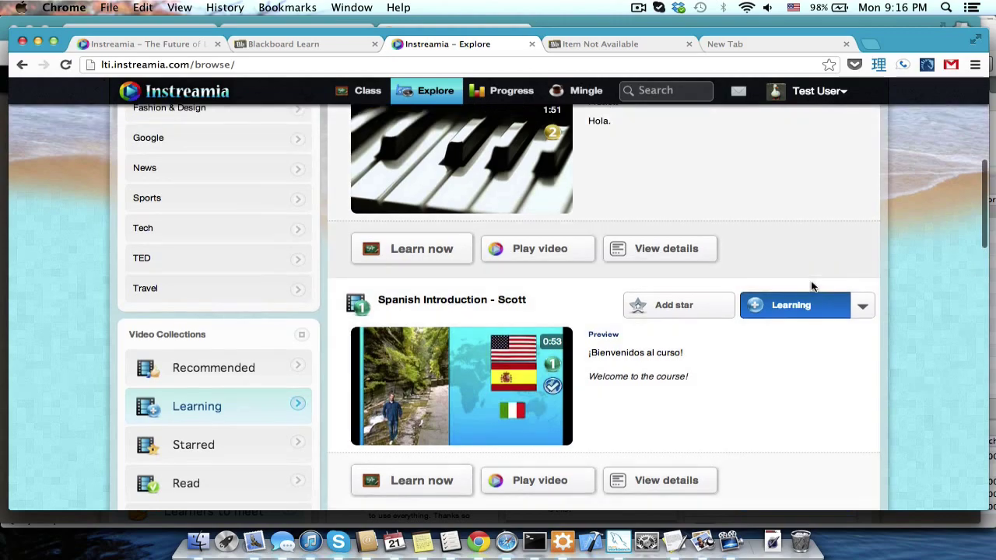
{"action": "scroll", "coordinate": [811, 287], "scroll_direction": "down", "scroll_amount": 5}
{"action": "scroll", "coordinate": [812, 288], "scroll_direction": "up", "scroll_amount": 4}
{"action": "scroll", "coordinate": [811, 287], "scroll_direction": "up", "scroll_amount": 12}
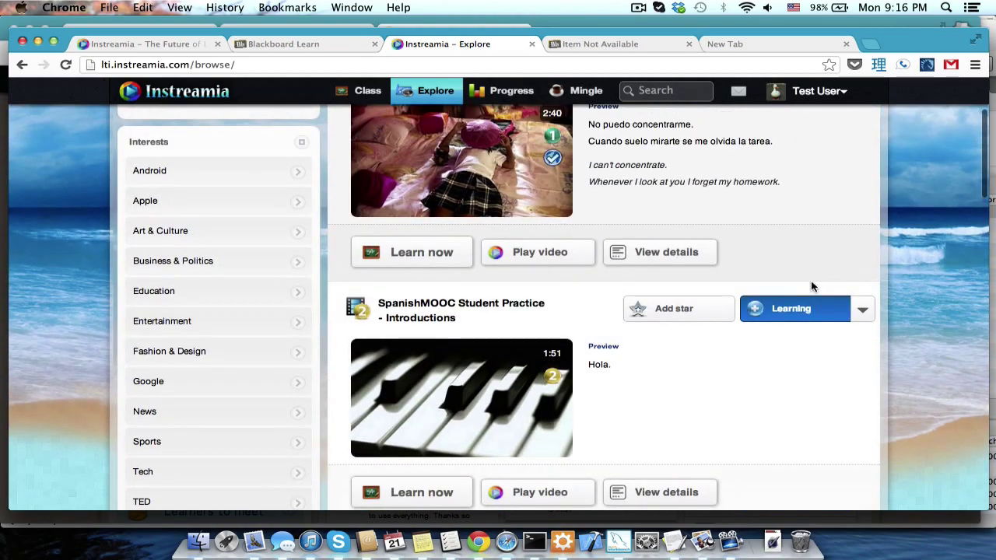
{"action": "scroll", "coordinate": [812, 287], "scroll_direction": "down", "scroll_amount": 7}
{"action": "scroll", "coordinate": [811, 287], "scroll_direction": "down", "scroll_amount": 20}
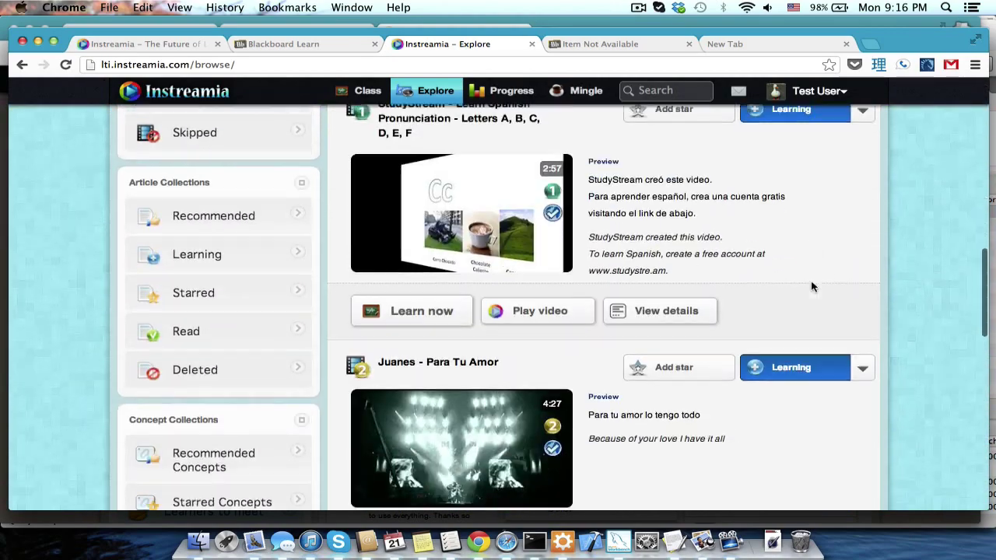
{"action": "scroll", "coordinate": [811, 287], "scroll_direction": "down", "scroll_amount": 10}
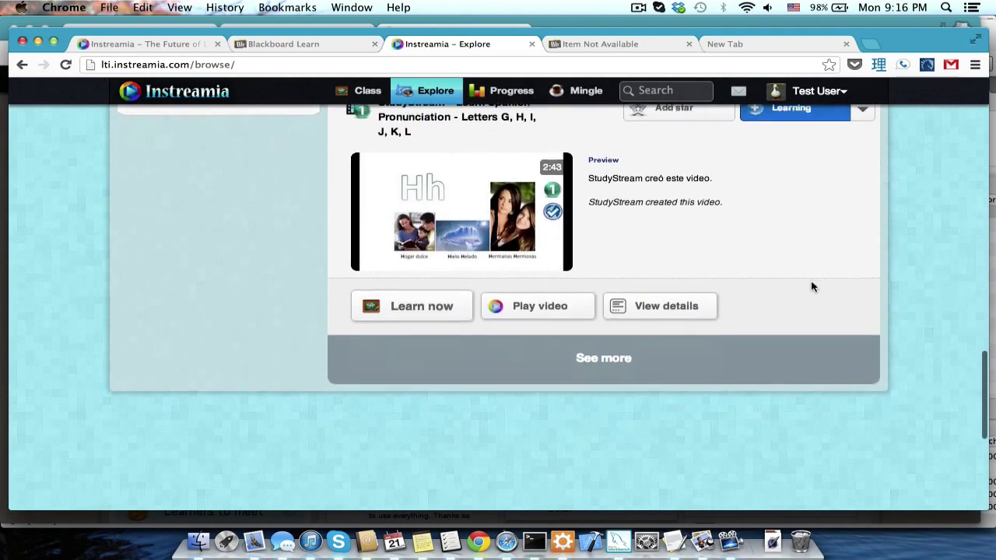
{"action": "scroll", "coordinate": [812, 287], "scroll_direction": "up", "scroll_amount": 7}
{"action": "scroll", "coordinate": [812, 287], "scroll_direction": "up", "scroll_amount": 15}
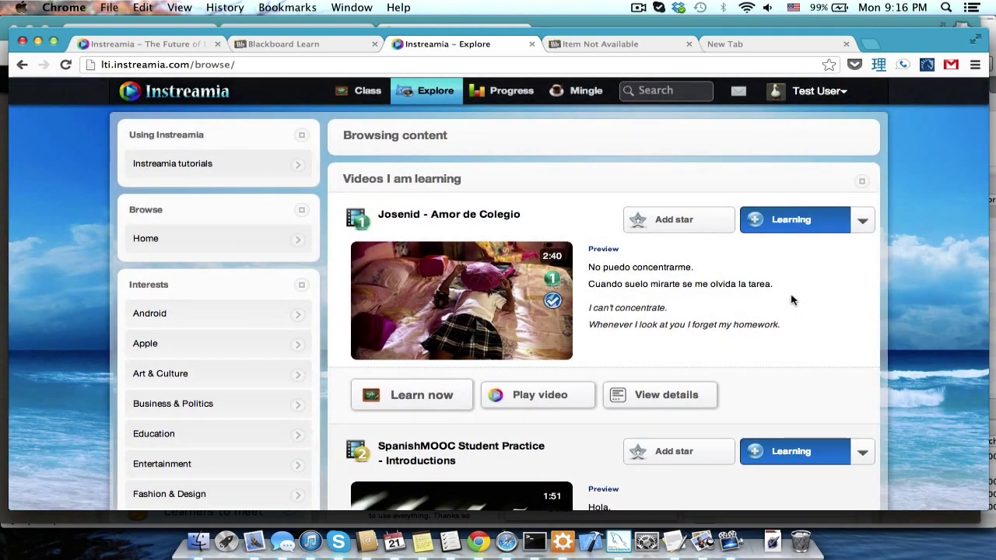
Open the Josenid - Amor de Colegio video from the learning list and view the word entry for estados unidos.
{"action": "mouse_move", "coordinate": [524, 326]}
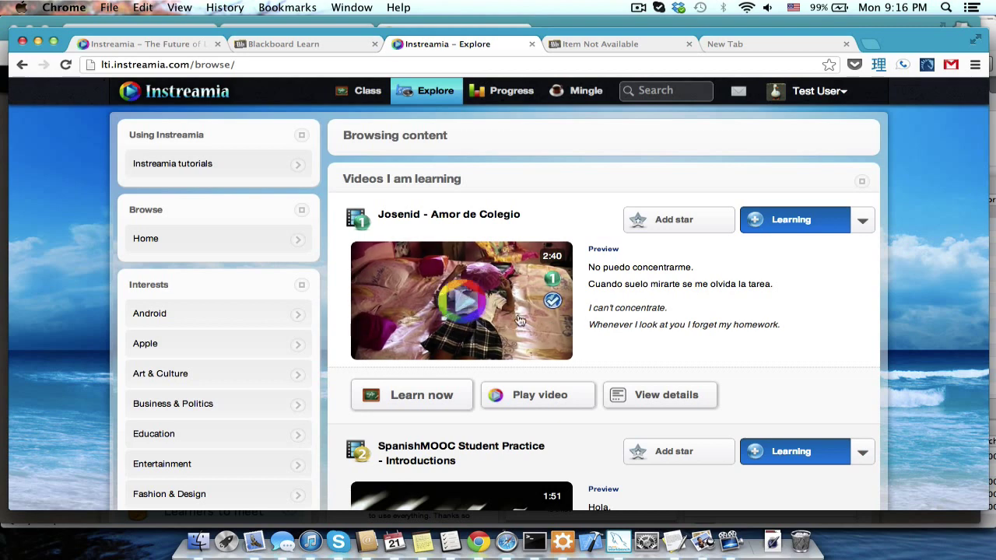
{"action": "mouse_move", "coordinate": [552, 306]}
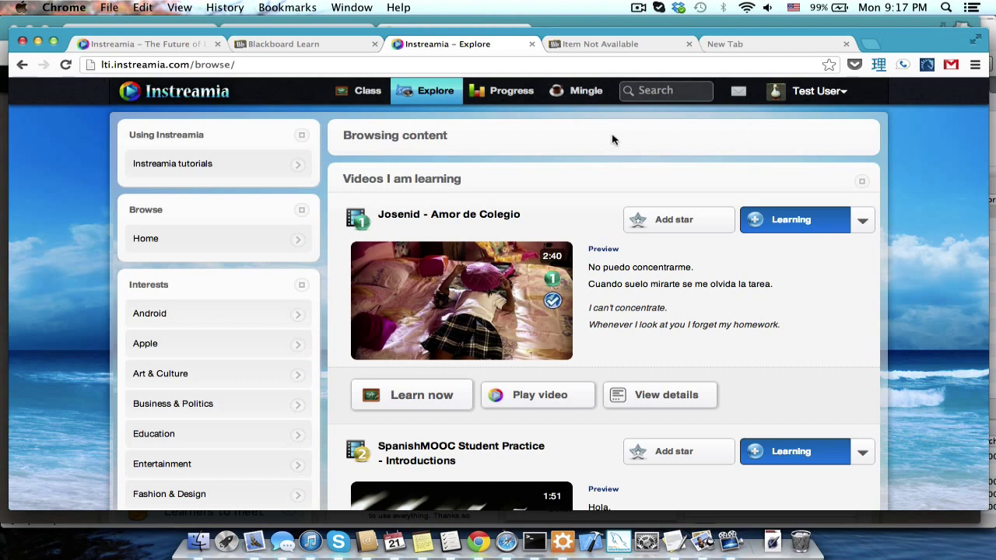
{"action": "mouse_move", "coordinate": [483, 303]}
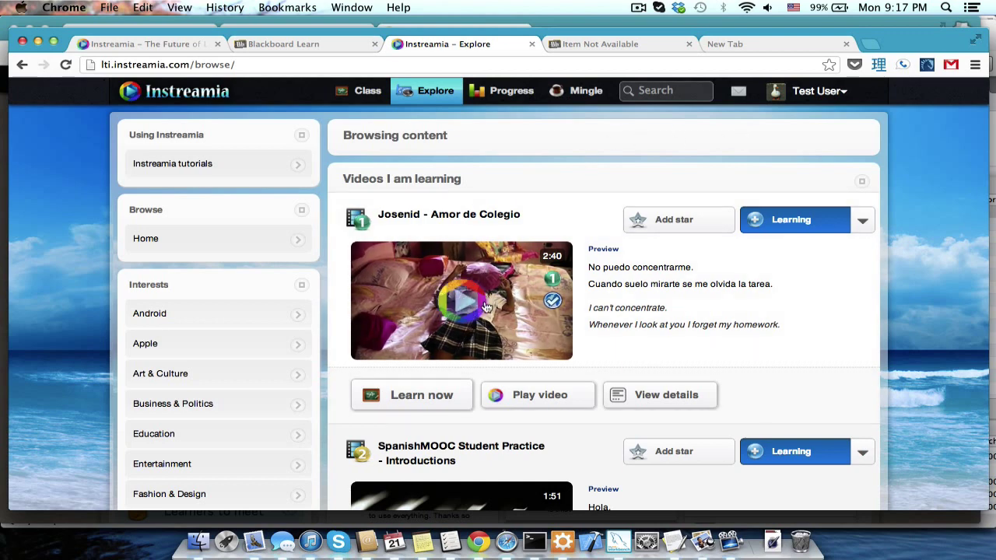
{"action": "left_click", "coordinate": [484, 306]}
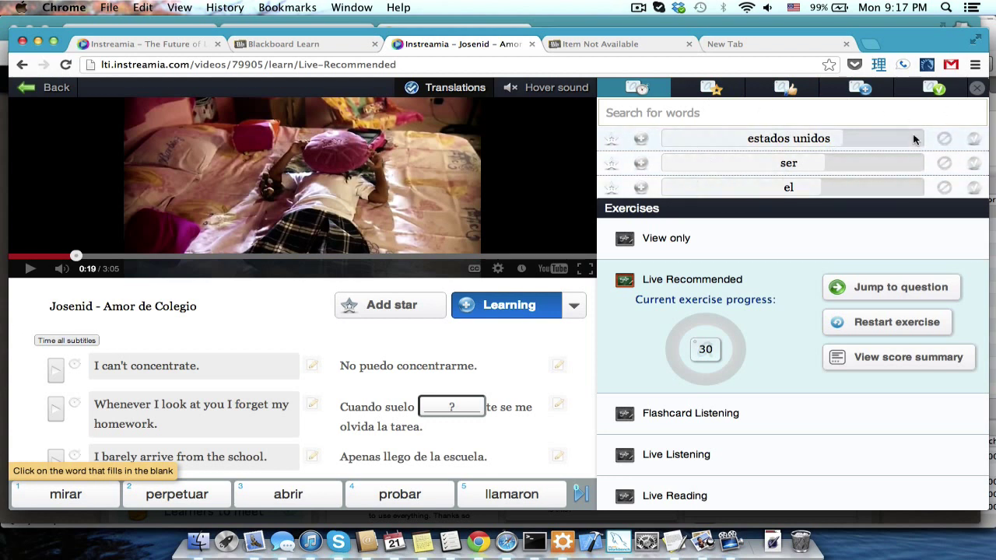
{"action": "left_click", "coordinate": [693, 113]}
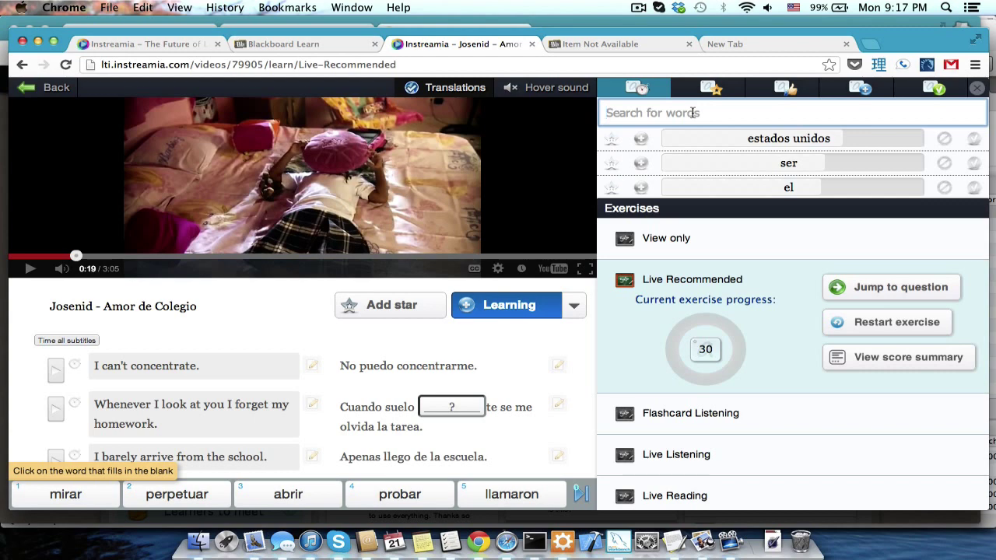
{"action": "left_click", "coordinate": [728, 145]}
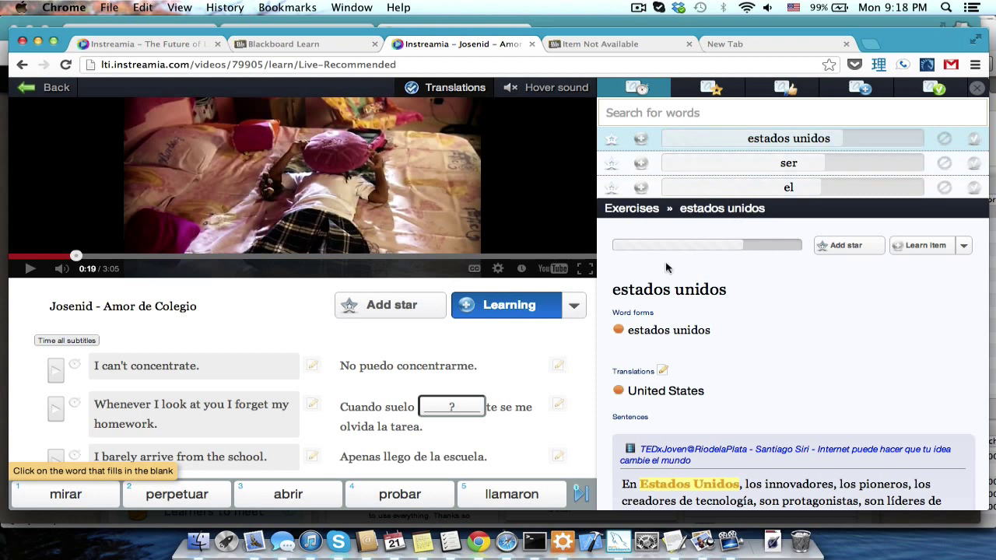
Look up concentrar from the first subtitle and read its word forms, translations and definitions.
{"action": "left_click", "coordinate": [412, 368]}
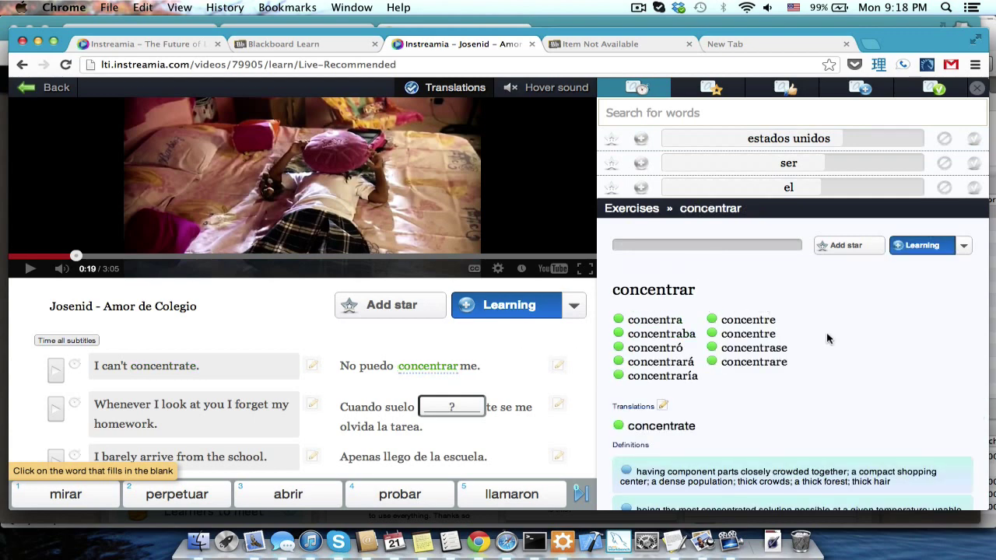
{"action": "scroll", "coordinate": [770, 175], "scroll_direction": "down", "scroll_amount": 5}
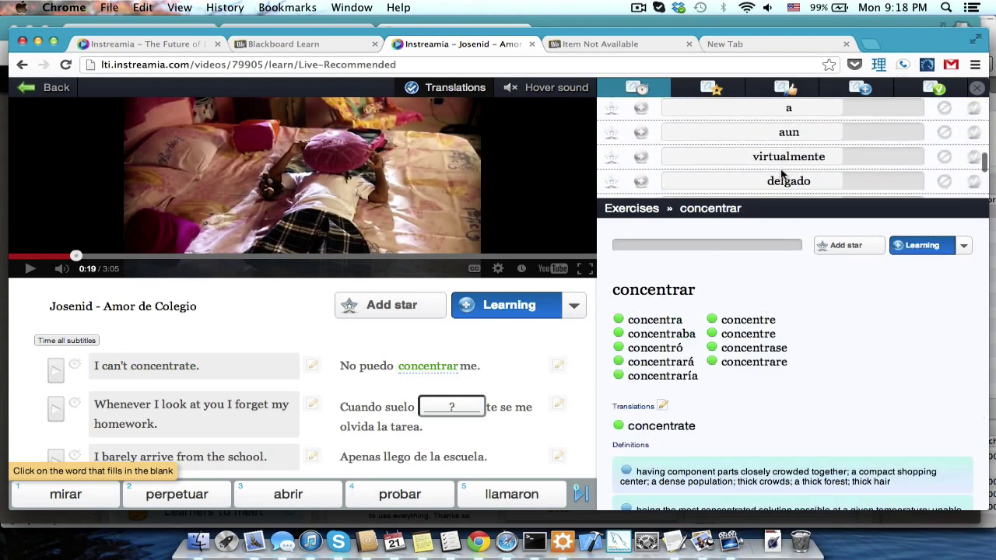
{"action": "scroll", "coordinate": [782, 174], "scroll_direction": "up", "scroll_amount": 10}
{"action": "scroll", "coordinate": [882, 394], "scroll_direction": "down", "scroll_amount": 5}
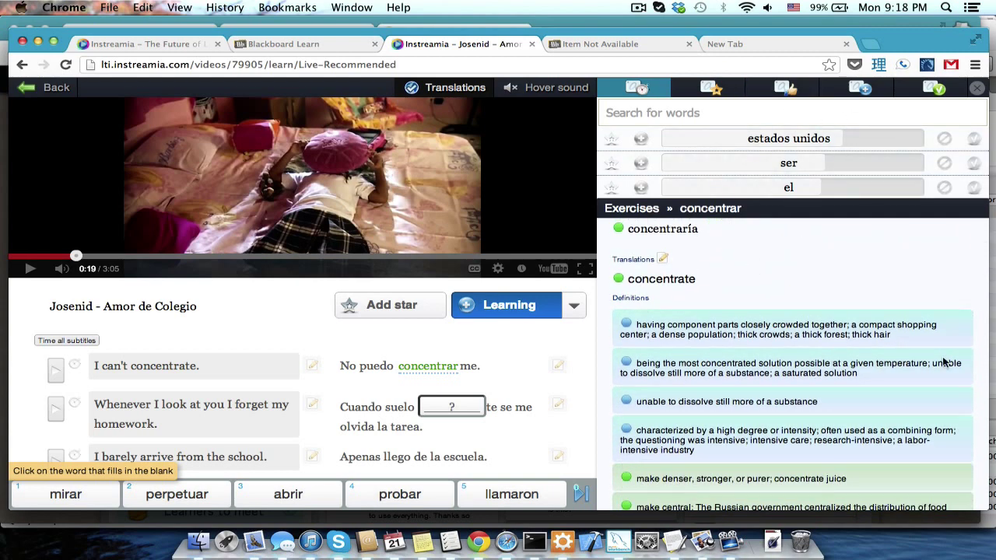
{"action": "scroll", "coordinate": [944, 363], "scroll_direction": "down", "scroll_amount": 3}
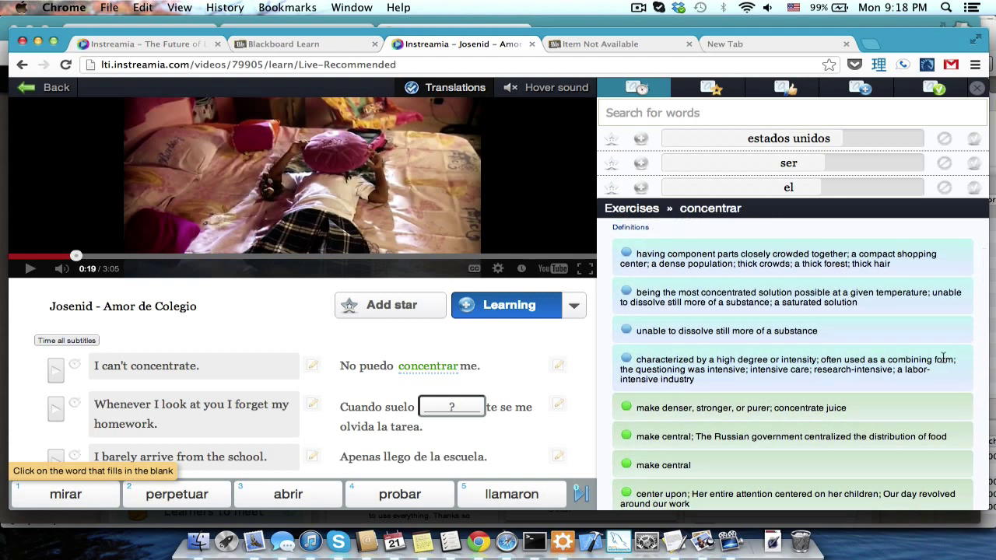
{"action": "scroll", "coordinate": [944, 360], "scroll_direction": "up", "scroll_amount": 4}
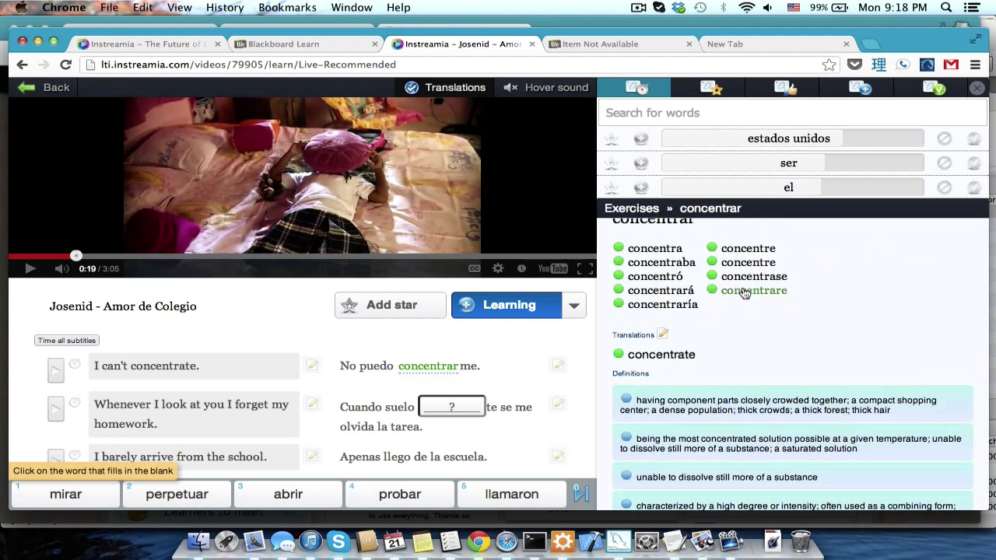
View the conjugation tables for the forms concentrare, concentrase, concentra and concentraba.
{"action": "left_click", "coordinate": [736, 289]}
{"action": "left_click", "coordinate": [729, 277]}
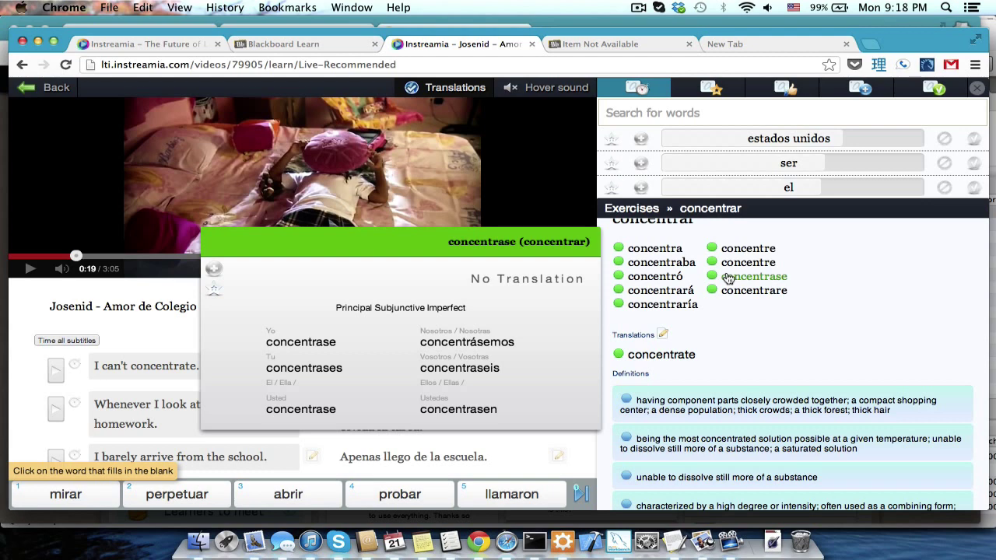
{"action": "mouse_move", "coordinate": [654, 249]}
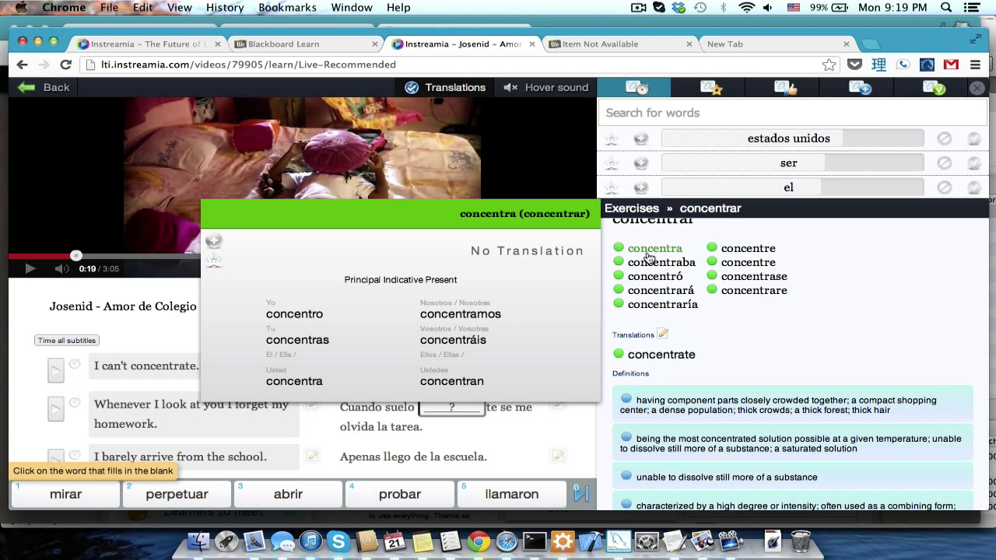
{"action": "mouse_move", "coordinate": [650, 268]}
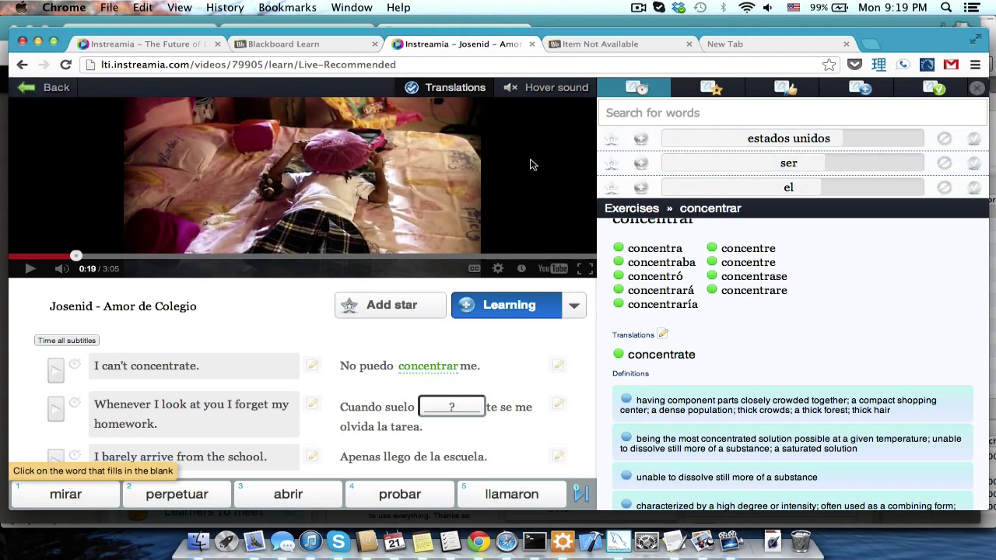
Close the video, go to the Progress page and examine the learning progress, practice options and collections.
{"action": "left_click", "coordinate": [973, 91]}
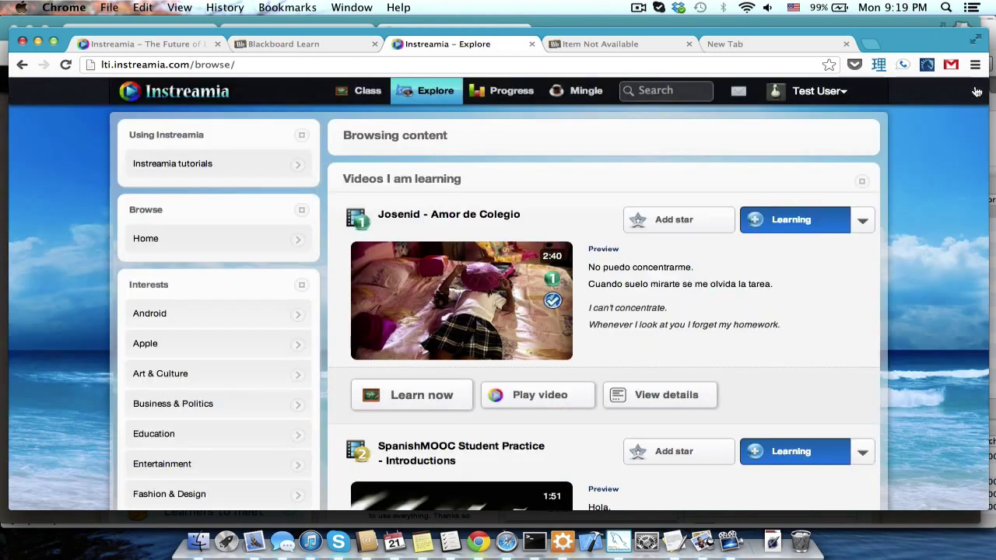
{"action": "left_click", "coordinate": [512, 98]}
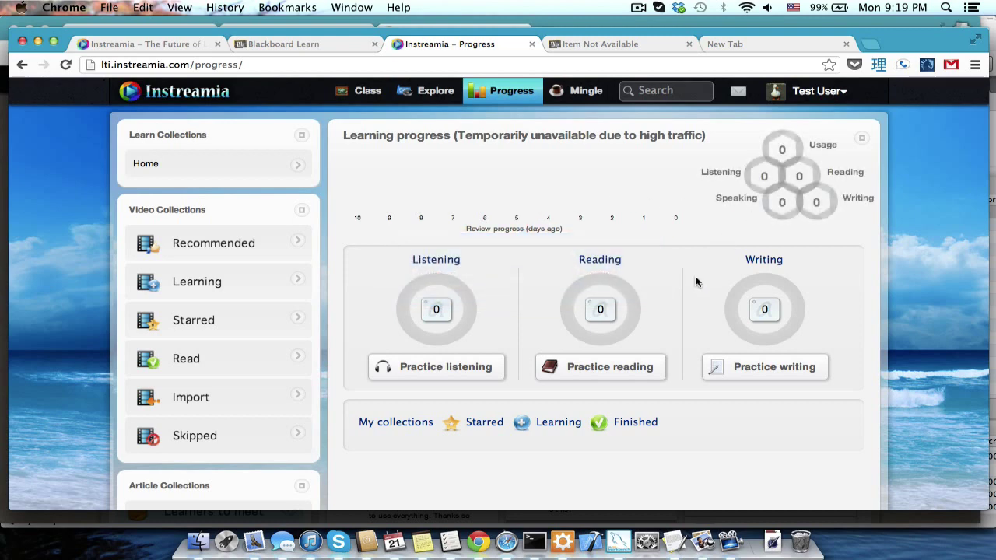
{"action": "scroll", "coordinate": [698, 284], "scroll_direction": "down", "scroll_amount": 3}
{"action": "scroll", "coordinate": [701, 287], "scroll_direction": "up", "scroll_amount": 2}
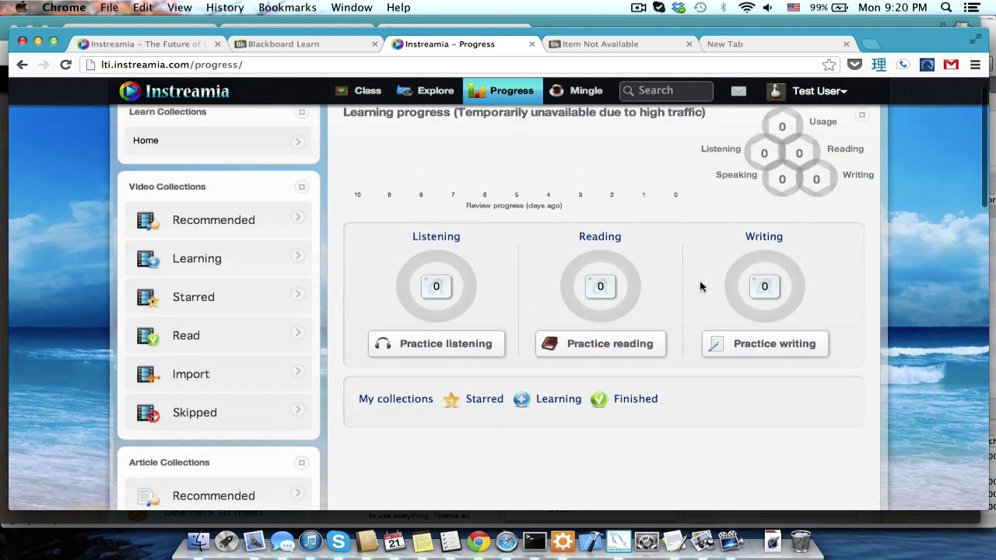
{"action": "scroll", "coordinate": [467, 191], "scroll_direction": "up", "scroll_amount": 1}
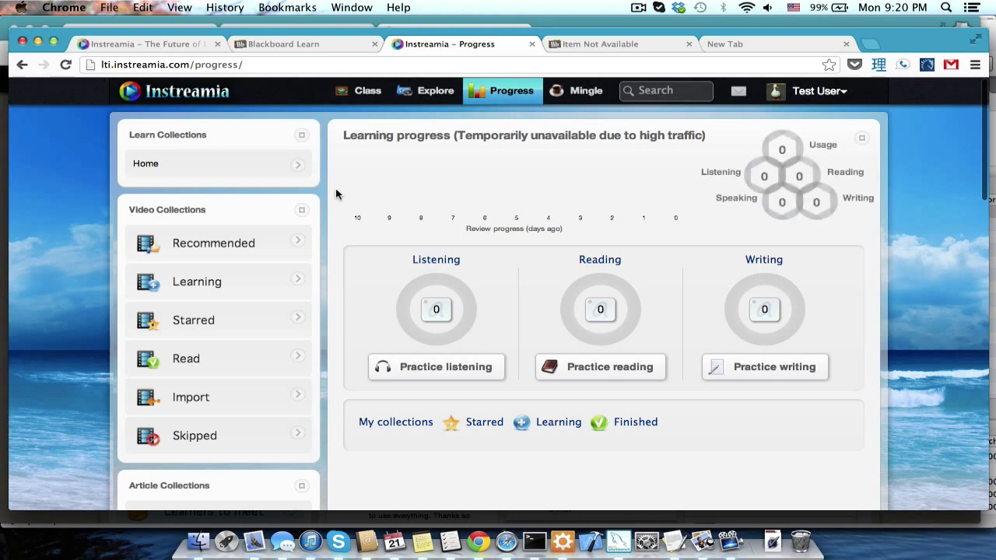
{"action": "scroll", "coordinate": [336, 194], "scroll_direction": "down", "scroll_amount": 2}
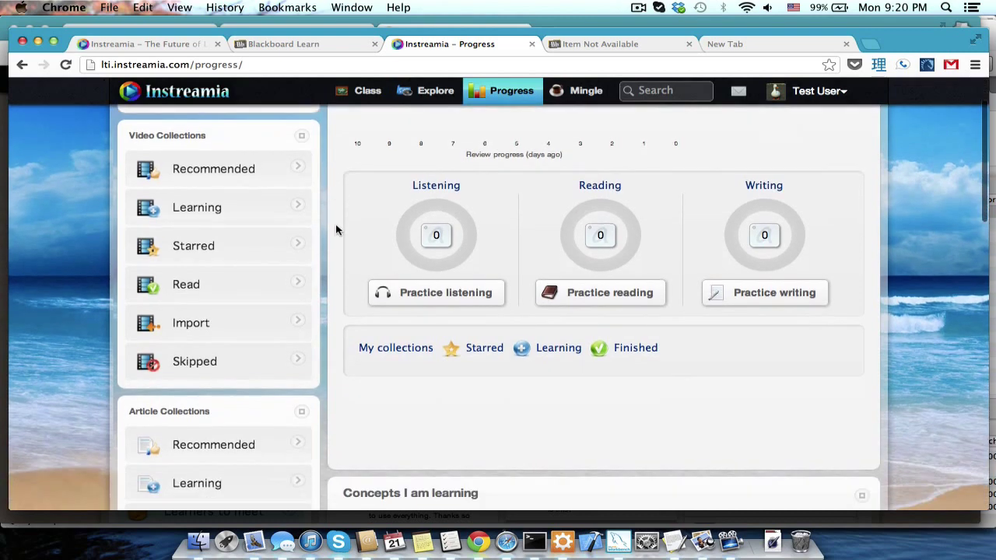
{"action": "scroll", "coordinate": [336, 230], "scroll_direction": "down", "scroll_amount": 7}
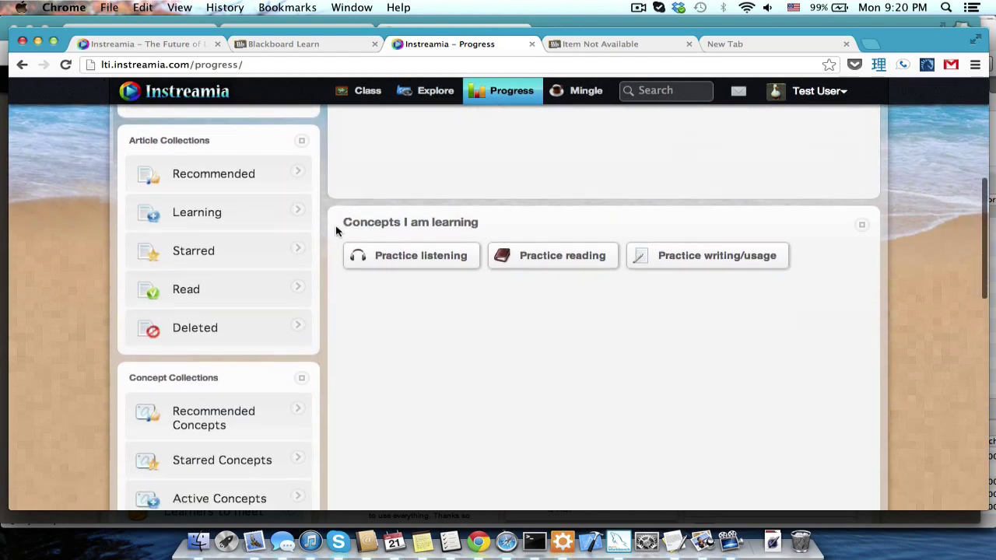
{"action": "scroll", "coordinate": [336, 231], "scroll_direction": "down", "scroll_amount": 7}
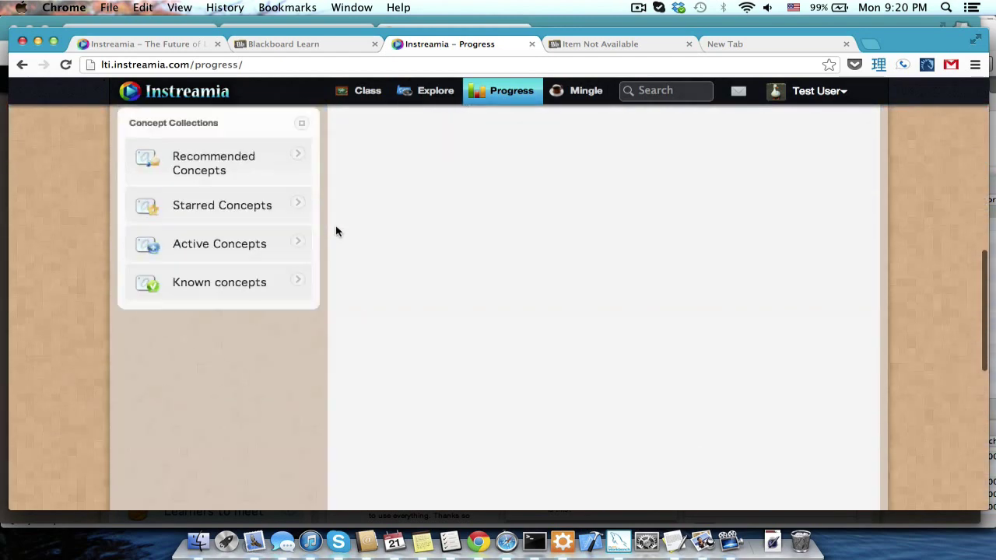
{"action": "scroll", "coordinate": [336, 231], "scroll_direction": "up", "scroll_amount": 7}
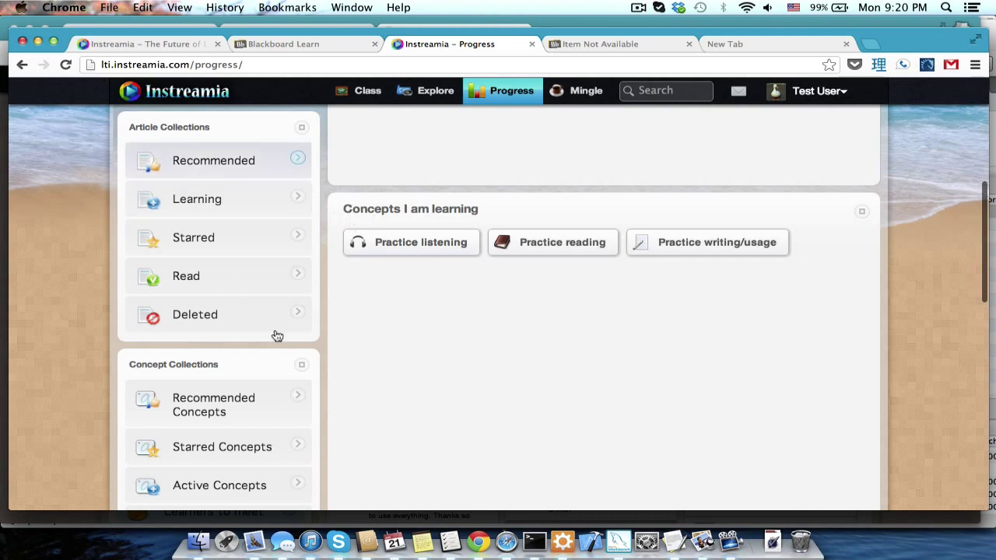
{"action": "scroll", "coordinate": [230, 425], "scroll_direction": "up", "scroll_amount": 10}
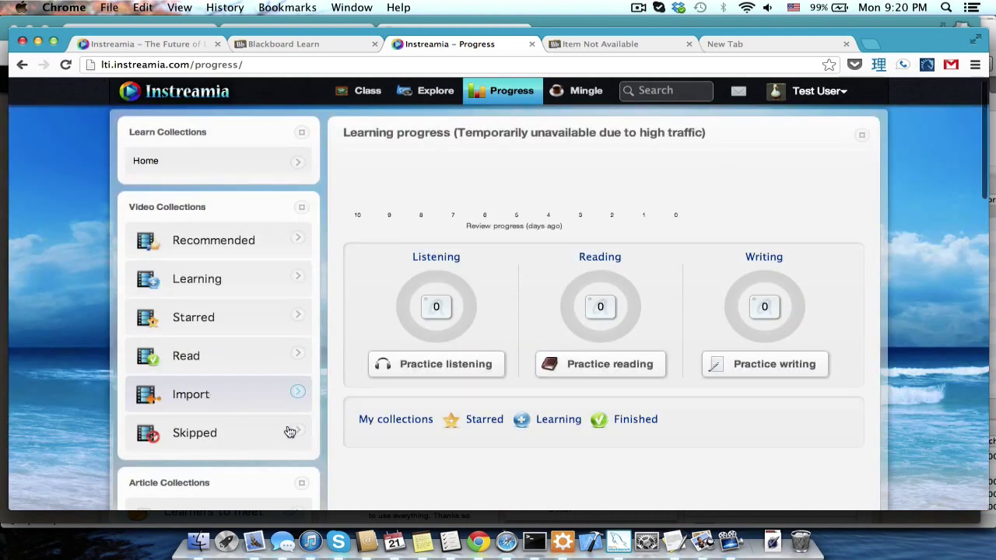
Open the Recommended Concepts collection and look over its word bubble chart.
{"action": "scroll", "coordinate": [292, 424], "scroll_direction": "down", "scroll_amount": 9}
{"action": "scroll", "coordinate": [311, 343], "scroll_direction": "down", "scroll_amount": 4}
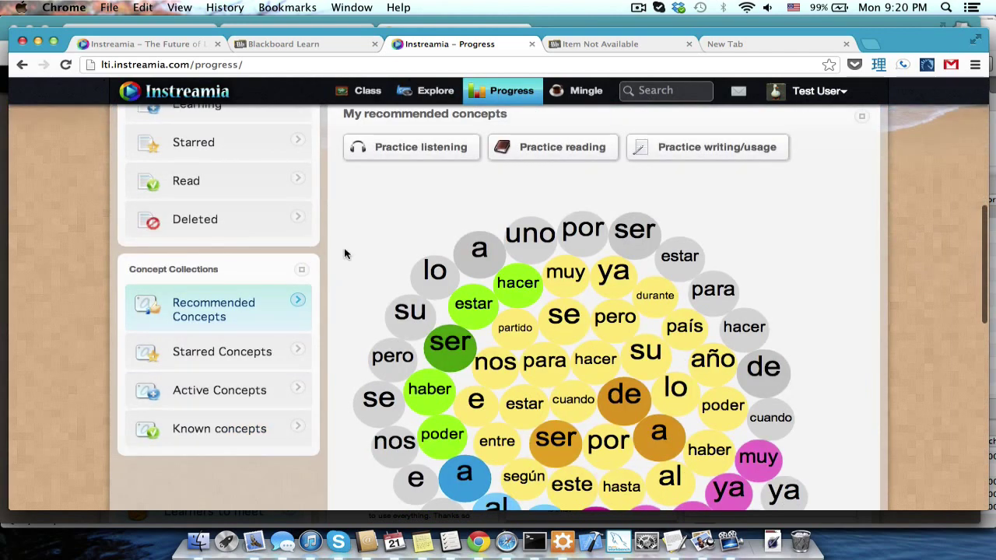
{"action": "scroll", "coordinate": [345, 254], "scroll_direction": "down", "scroll_amount": 3}
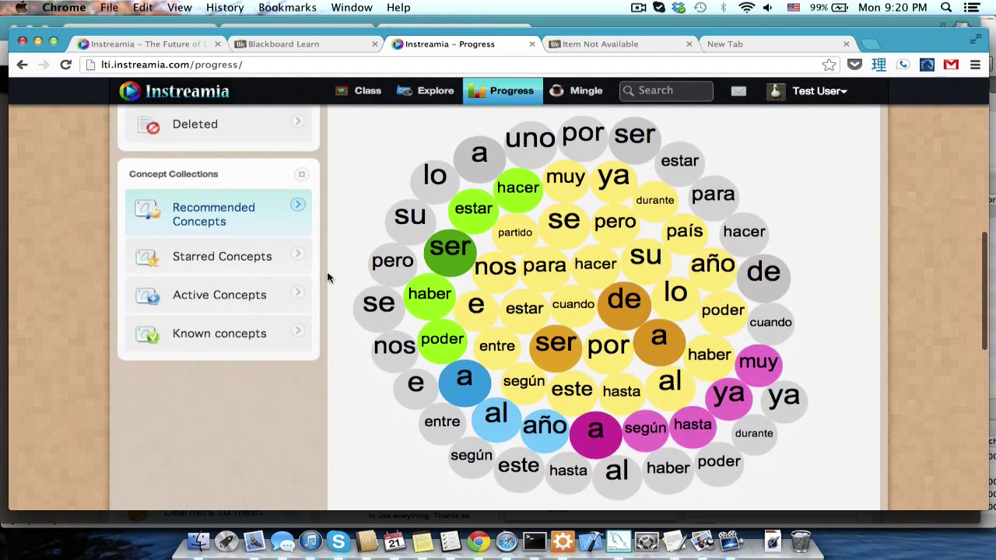
Look over the Recommended Concepts chart once more and open the Active Concepts collection.
{"action": "scroll", "coordinate": [326, 274], "scroll_direction": "up", "scroll_amount": 3}
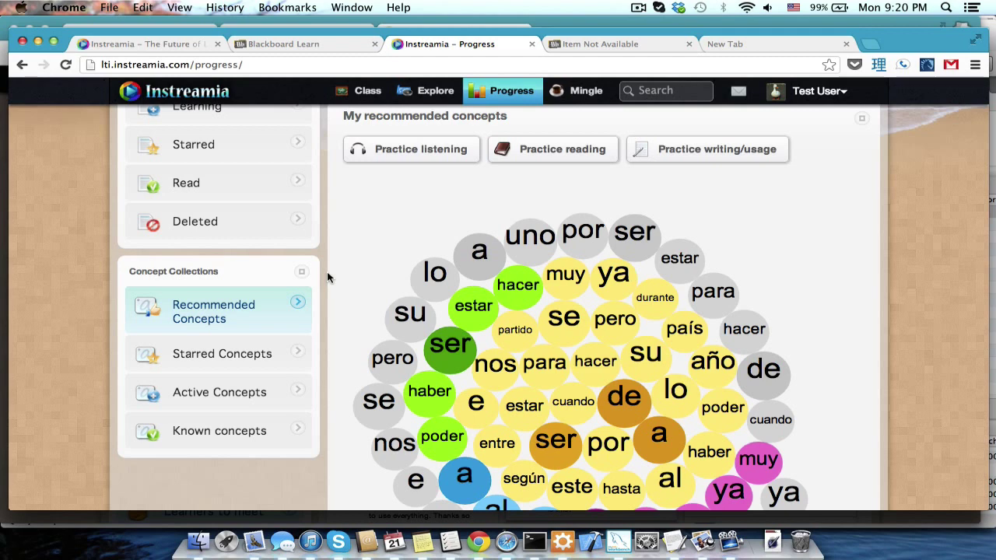
{"action": "scroll", "coordinate": [327, 272], "scroll_direction": "down", "scroll_amount": 2}
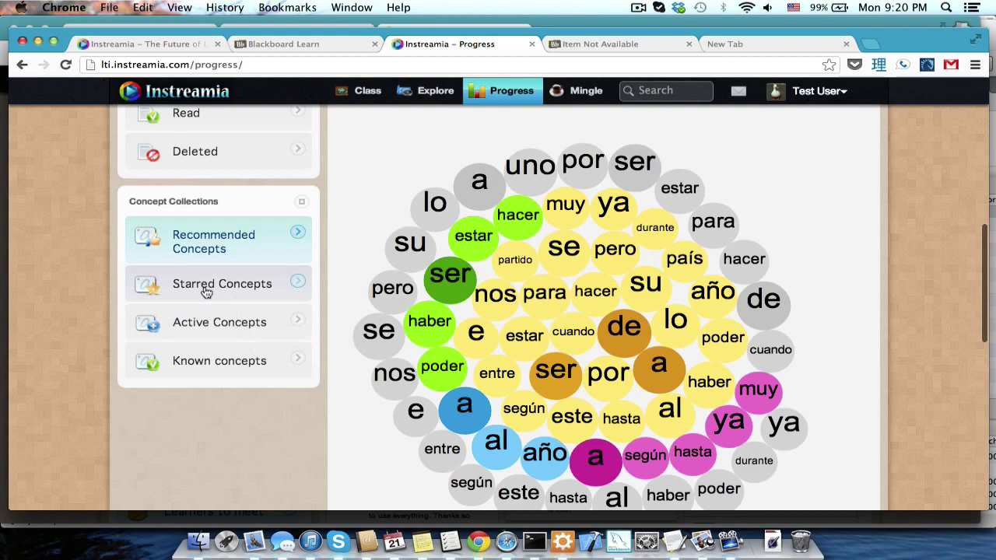
{"action": "left_click", "coordinate": [237, 325]}
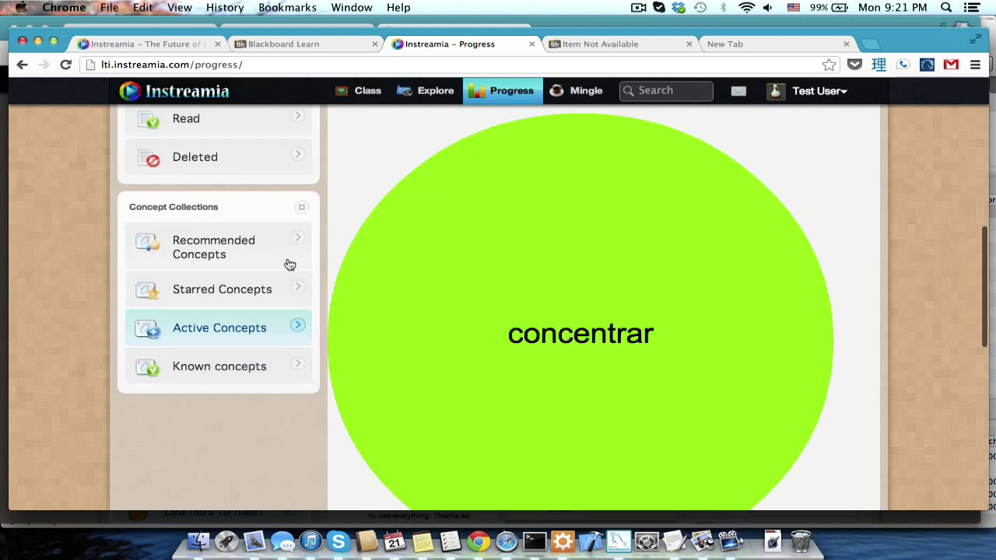
Return to the Recommended Concepts collection and mark the words cuando and hacer as items to learn.
{"action": "left_click", "coordinate": [191, 246]}
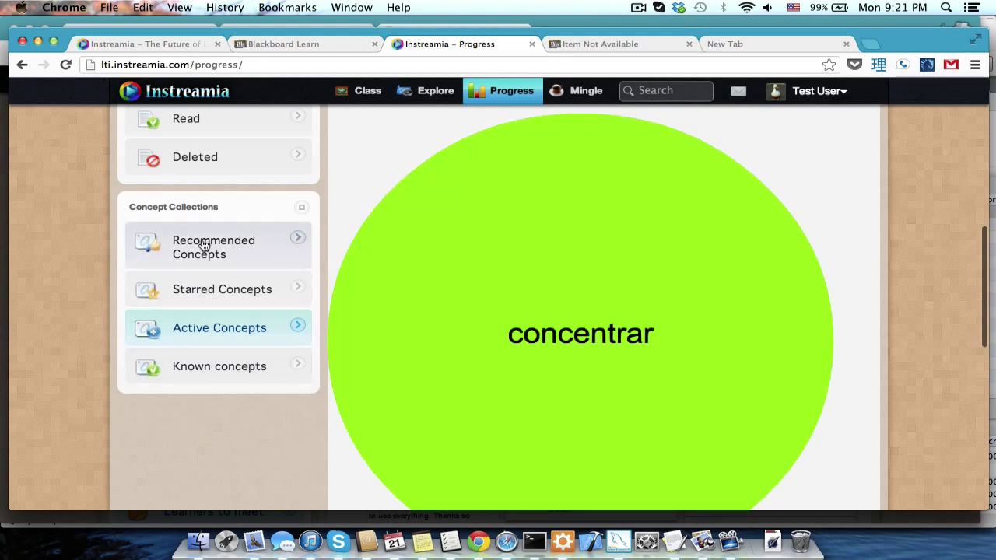
{"action": "scroll", "coordinate": [469, 357], "scroll_direction": "up", "scroll_amount": 2}
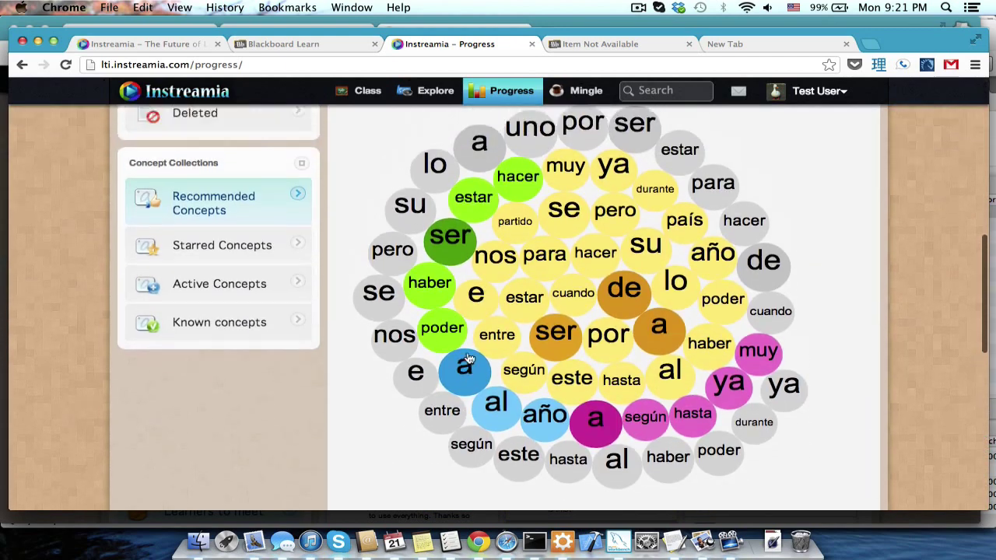
{"action": "scroll", "coordinate": [469, 358], "scroll_direction": "down", "scroll_amount": 1}
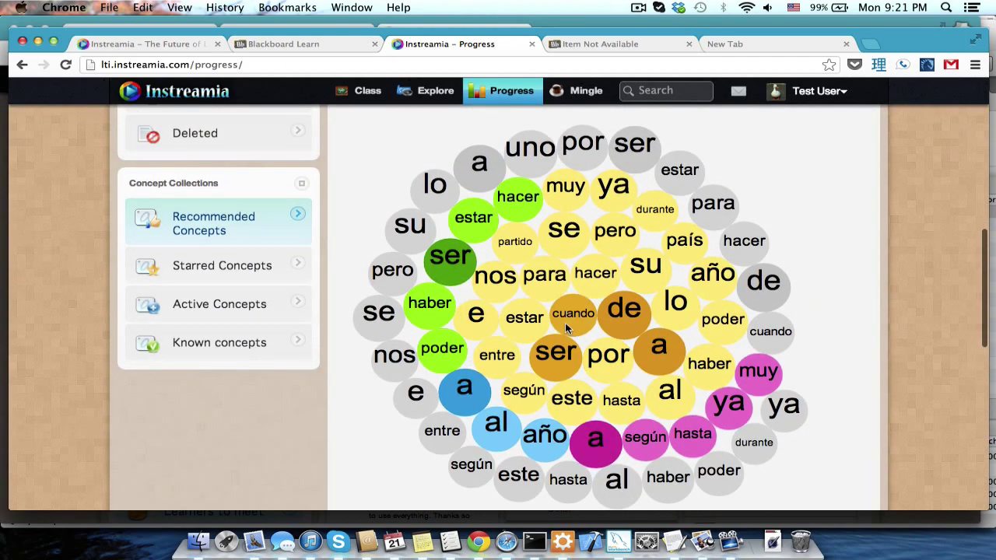
{"action": "left_click", "coordinate": [565, 322]}
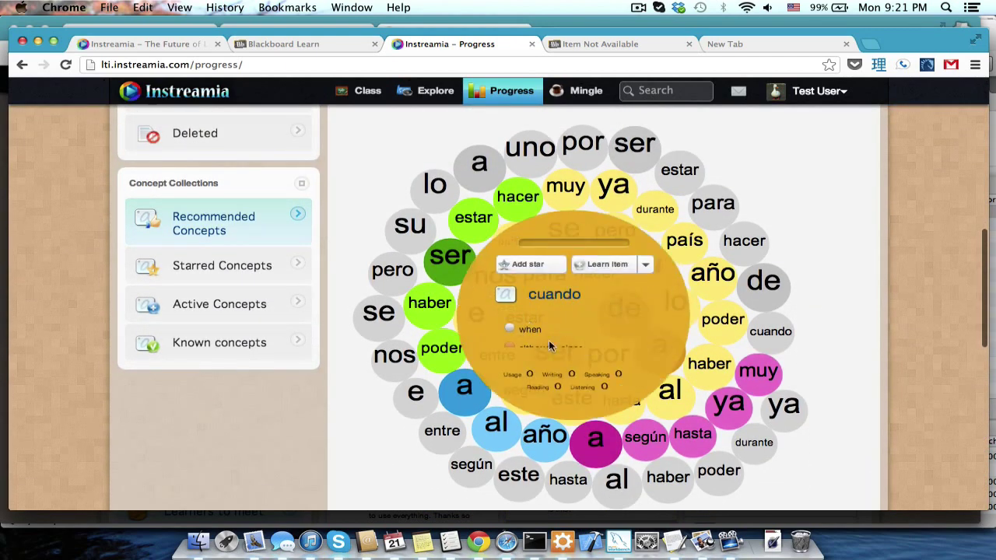
{"action": "left_click", "coordinate": [612, 270]}
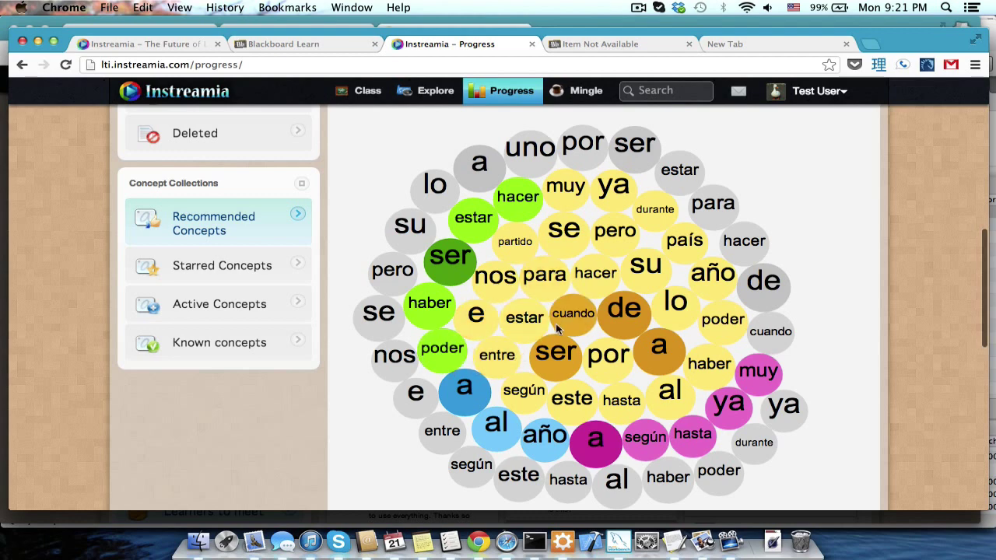
{"action": "left_click", "coordinate": [580, 282]}
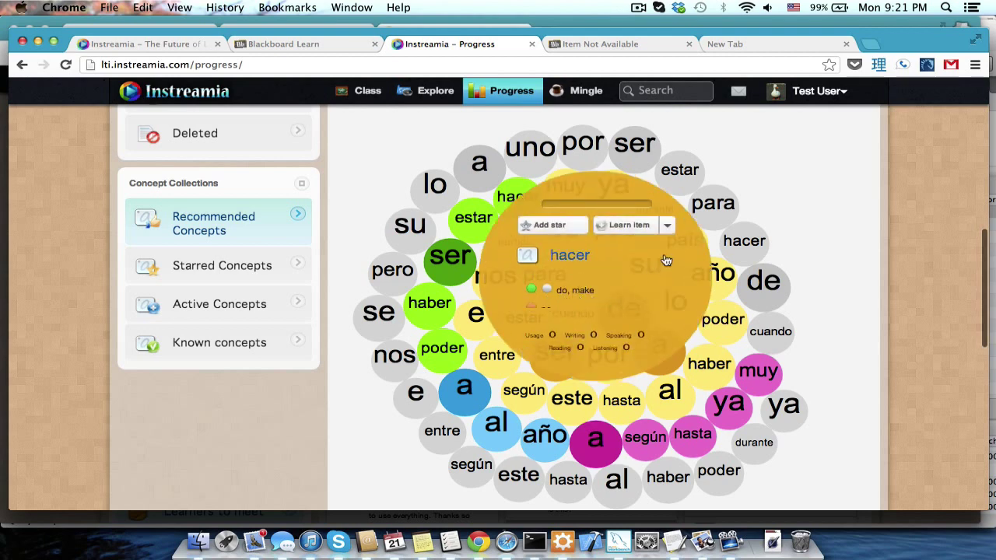
{"action": "left_click", "coordinate": [607, 225]}
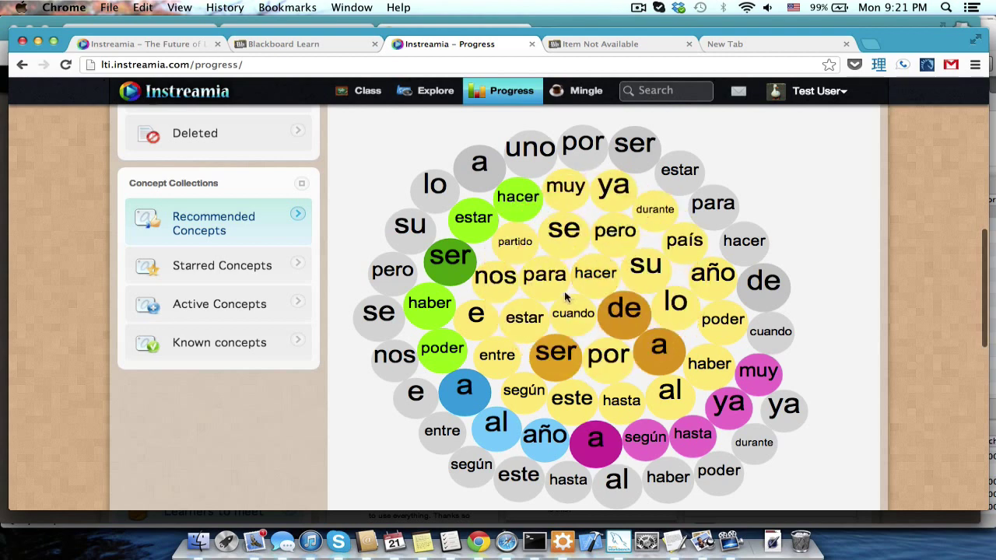
Open the Active Concepts collection, look over its word bubbles and inspect the concentrar bubble.
{"action": "left_click", "coordinate": [201, 311]}
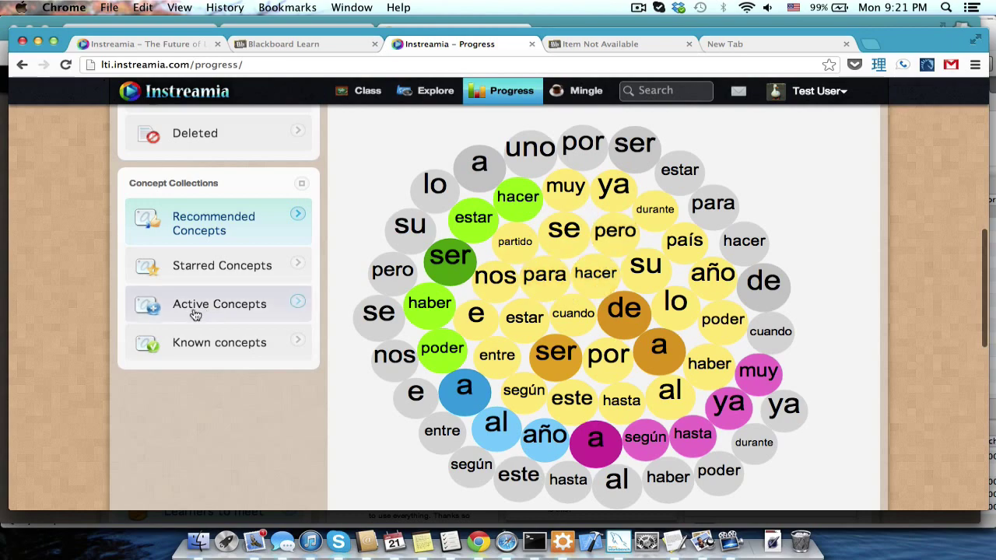
{"action": "scroll", "coordinate": [402, 376], "scroll_direction": "down", "scroll_amount": 10}
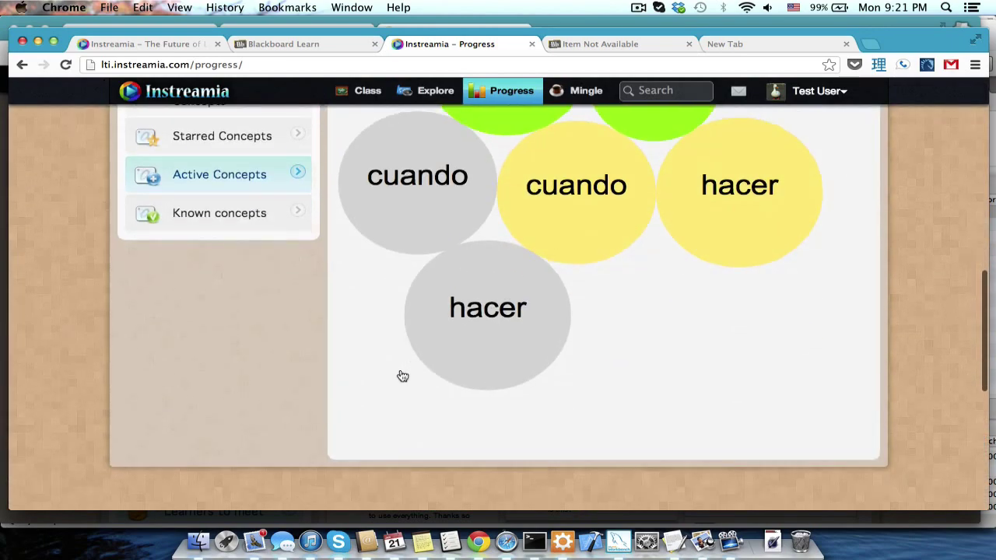
{"action": "scroll", "coordinate": [402, 377], "scroll_direction": "up", "scroll_amount": 2}
{"action": "scroll", "coordinate": [402, 374], "scroll_direction": "up", "scroll_amount": 2}
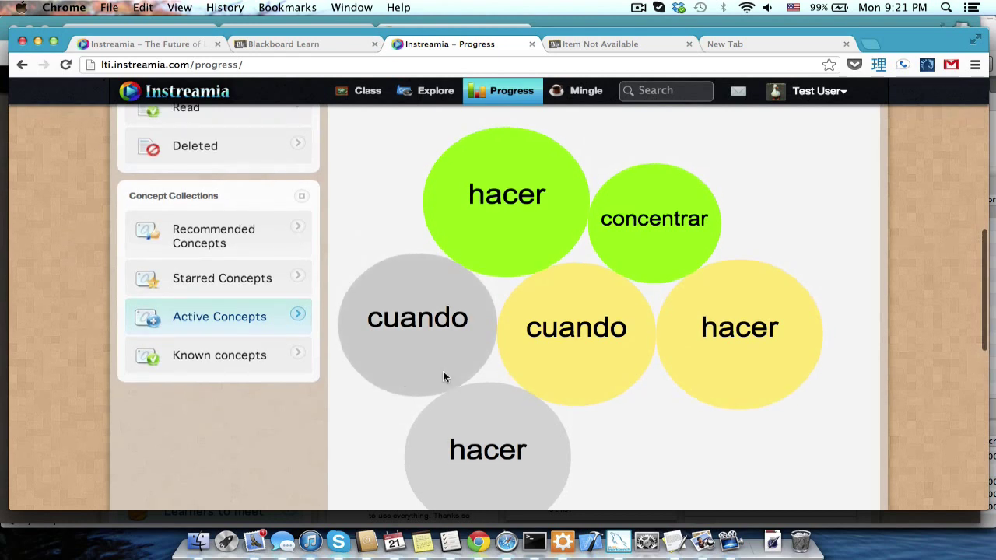
{"action": "scroll", "coordinate": [683, 429], "scroll_direction": "down", "scroll_amount": 1}
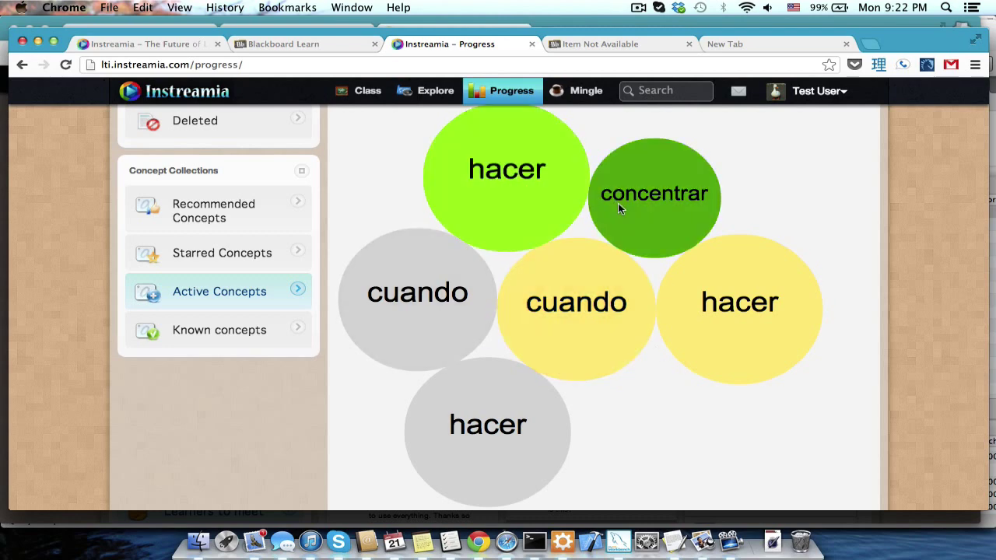
{"action": "left_click", "coordinate": [630, 223]}
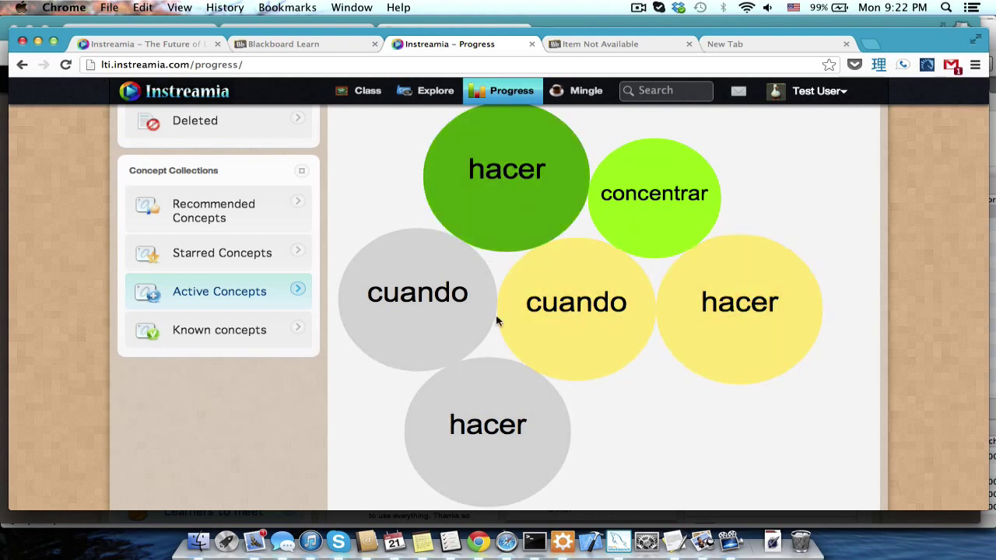
Go to the Mingle page and look over the recently commented videos in the target language.
{"action": "scroll", "coordinate": [382, 197], "scroll_direction": "up", "scroll_amount": 3}
{"action": "scroll", "coordinate": [382, 198], "scroll_direction": "up", "scroll_amount": 5}
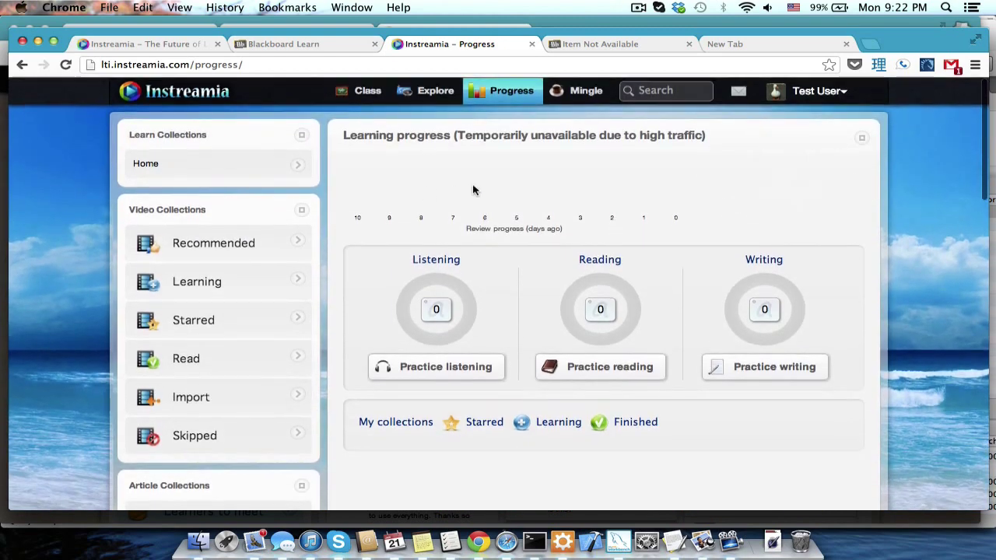
{"action": "left_click", "coordinate": [568, 101]}
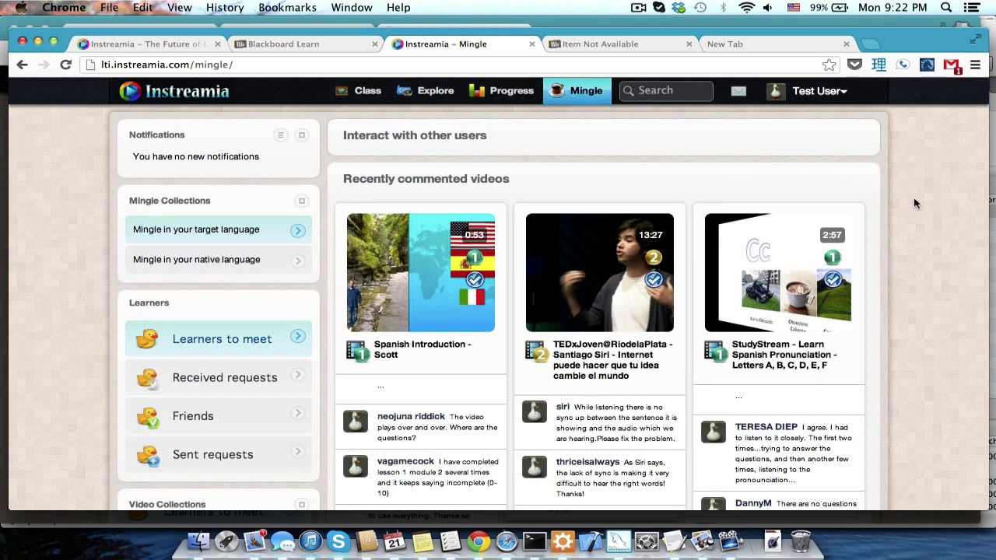
{"action": "scroll", "coordinate": [915, 203], "scroll_direction": "down", "scroll_amount": 4}
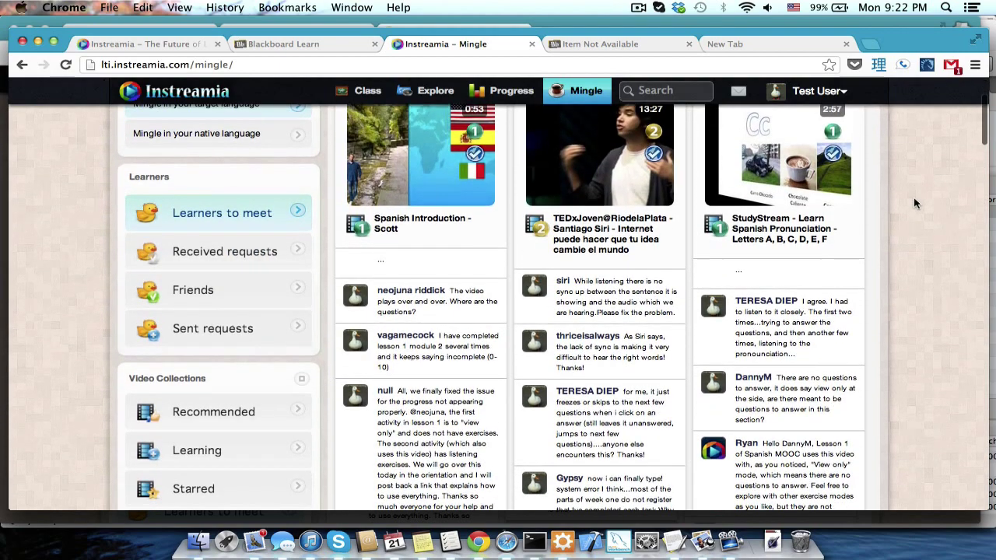
{"action": "scroll", "coordinate": [915, 203], "scroll_direction": "up", "scroll_amount": 4}
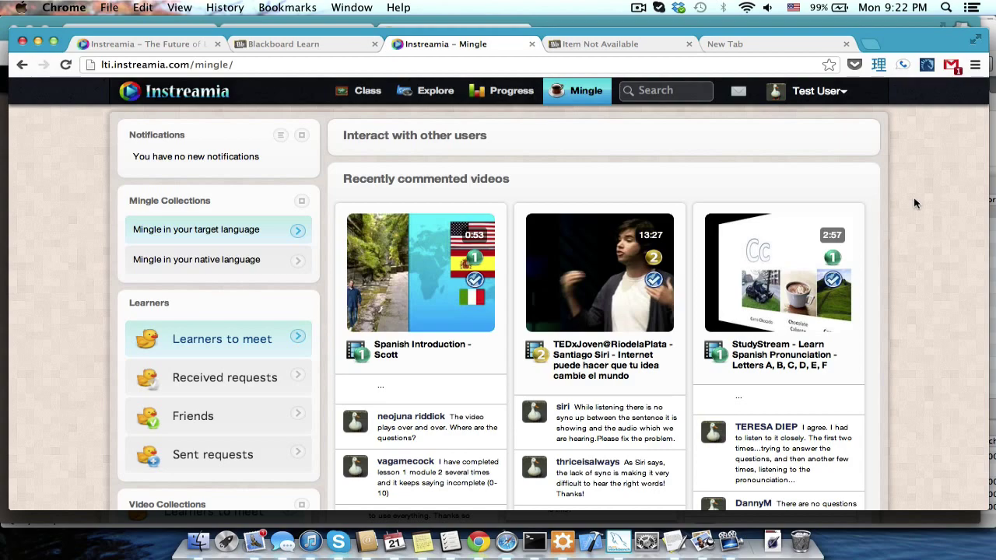
{"action": "scroll", "coordinate": [915, 203], "scroll_direction": "down", "scroll_amount": 10}
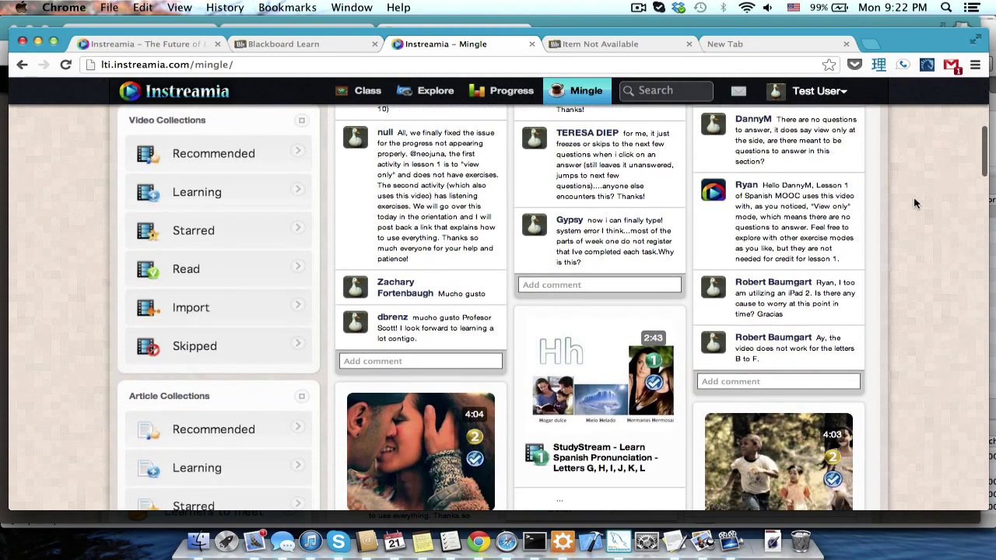
{"action": "scroll", "coordinate": [915, 204], "scroll_direction": "down", "scroll_amount": 2}
{"action": "scroll", "coordinate": [915, 203], "scroll_direction": "up", "scroll_amount": 10}
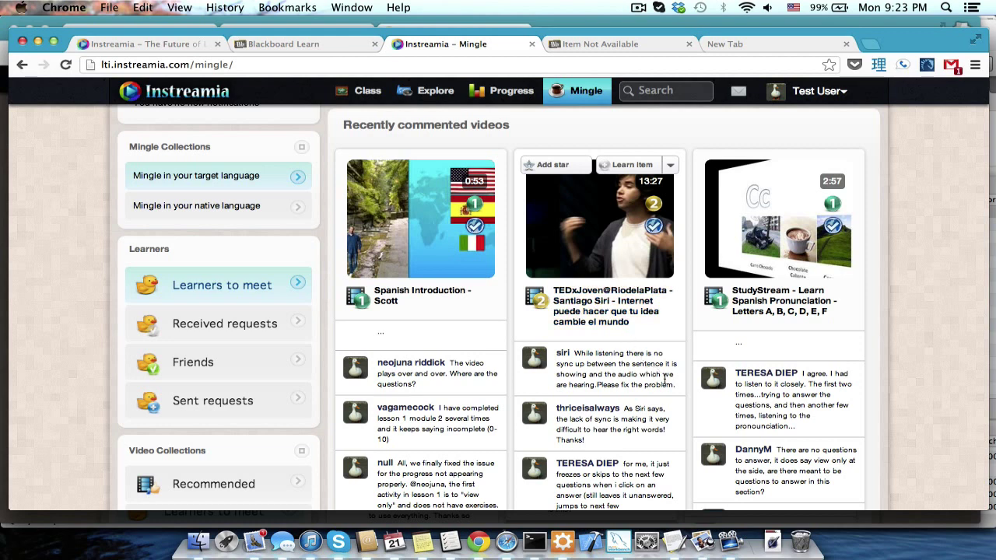
Browse the learners' comments under the recently commented videos, down to the second row of videos.
{"action": "scroll", "coordinate": [683, 407], "scroll_direction": "down", "scroll_amount": 2}
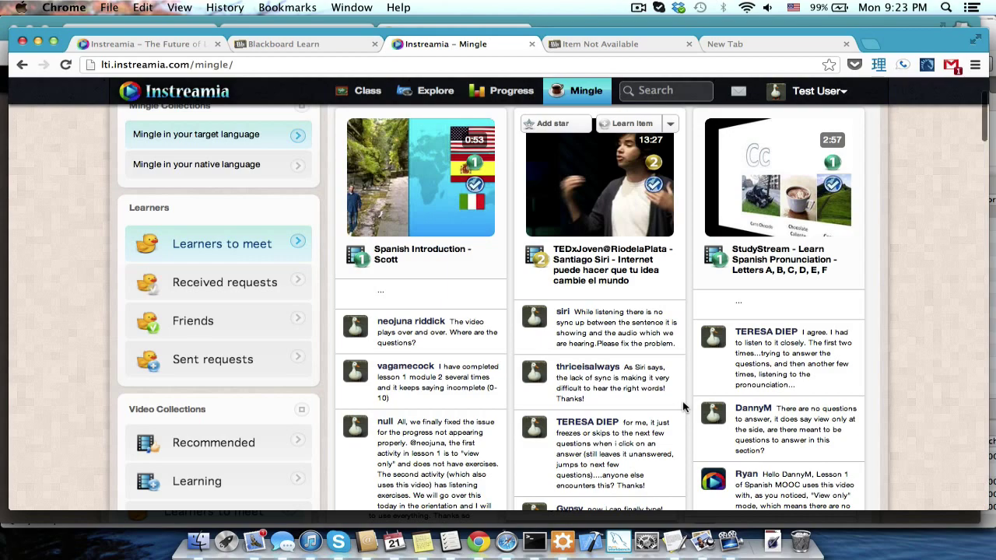
{"action": "scroll", "coordinate": [684, 407], "scroll_direction": "down", "scroll_amount": 7}
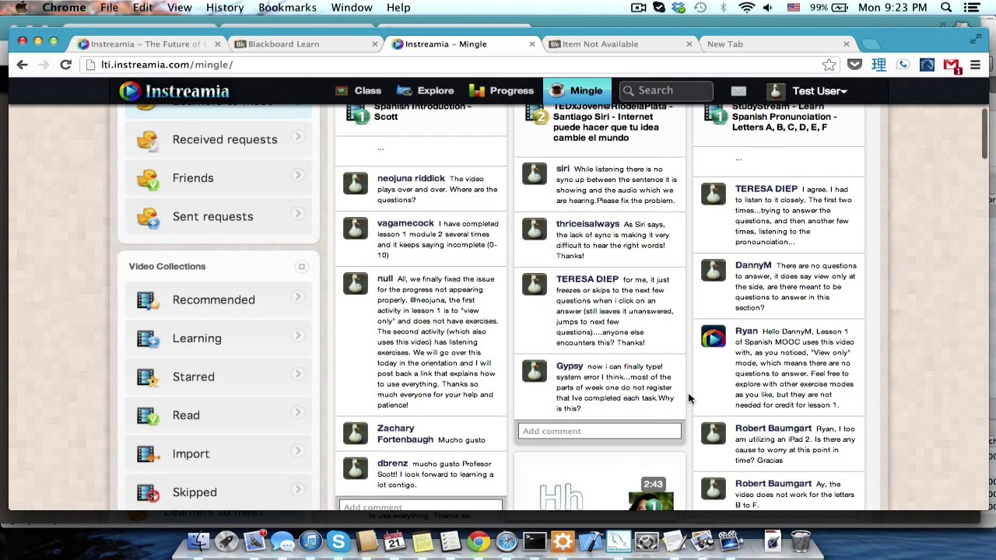
{"action": "scroll", "coordinate": [689, 400], "scroll_direction": "down", "scroll_amount": 5}
{"action": "scroll", "coordinate": [689, 400], "scroll_direction": "down", "scroll_amount": 8}
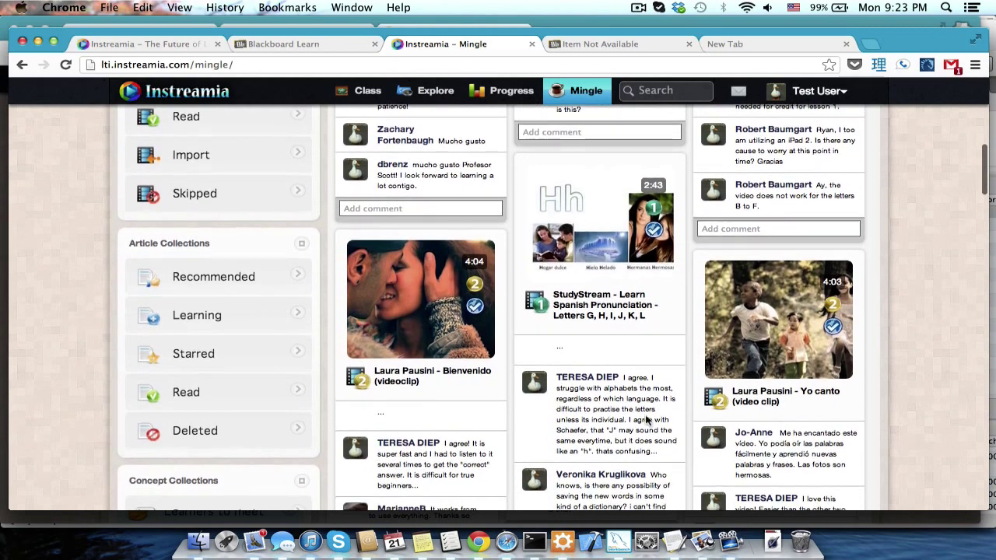
{"action": "scroll", "coordinate": [623, 436], "scroll_direction": "down", "scroll_amount": 1}
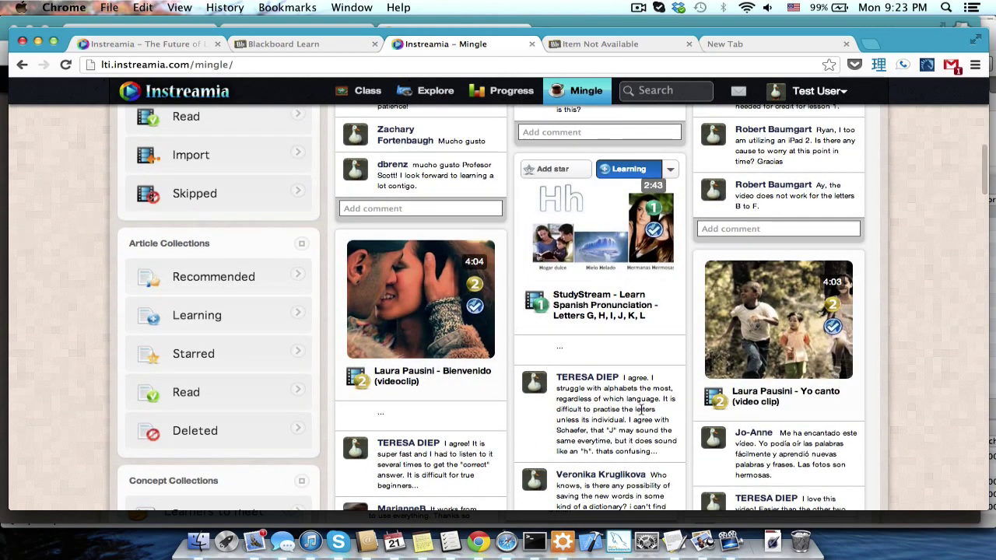
{"action": "scroll", "coordinate": [656, 428], "scroll_direction": "down", "scroll_amount": 1}
{"action": "scroll", "coordinate": [657, 426], "scroll_direction": "down", "scroll_amount": 15}
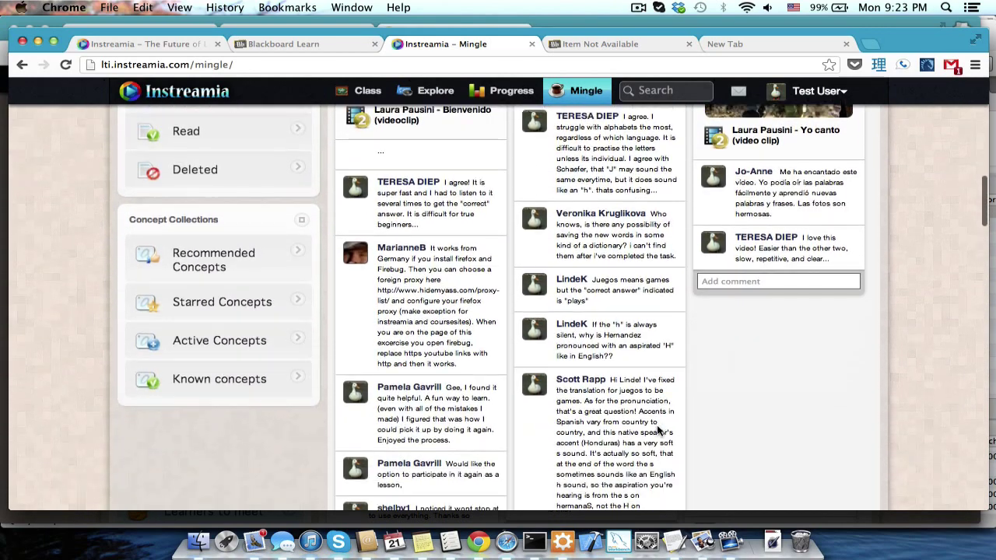
Read the comment thread on the StudyStream pronunciation video for letters G, H, I, J, K, L and return to the Mingle page's start.
{"action": "scroll", "coordinate": [657, 428], "scroll_direction": "up", "scroll_amount": 3}
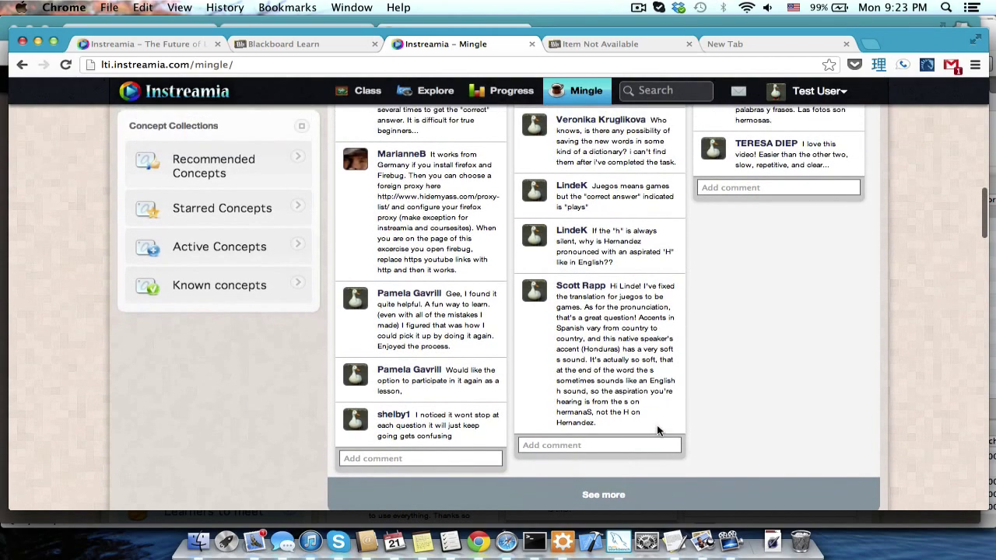
{"action": "scroll", "coordinate": [646, 377], "scroll_direction": "up", "scroll_amount": 2}
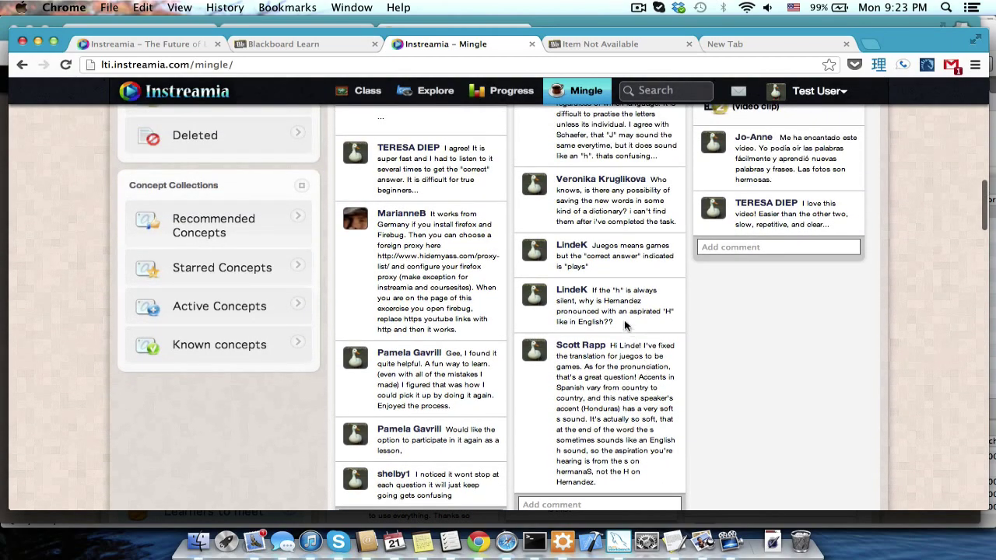
{"action": "scroll", "coordinate": [617, 310], "scroll_direction": "up", "scroll_amount": 3}
{"action": "scroll", "coordinate": [617, 310], "scroll_direction": "up", "scroll_amount": 5}
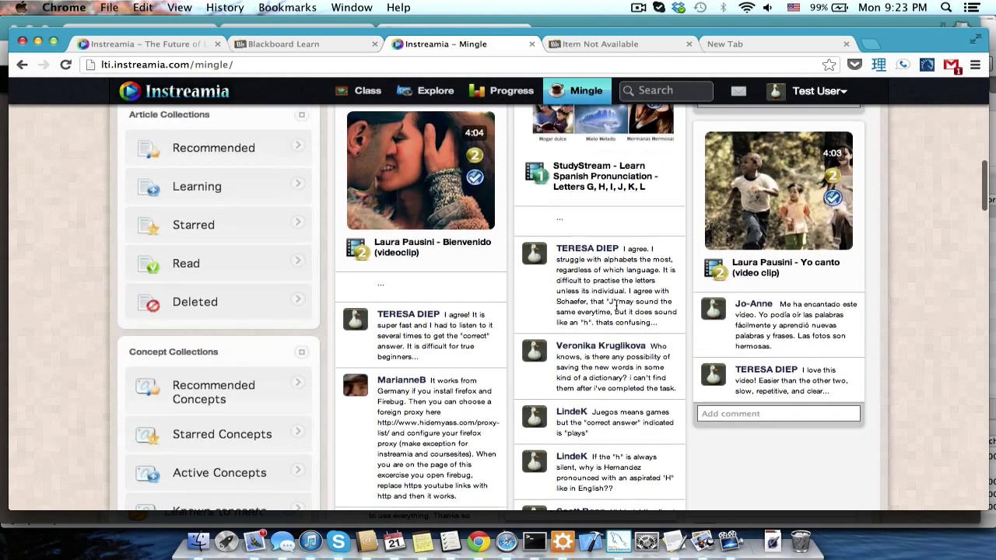
{"action": "scroll", "coordinate": [617, 309], "scroll_direction": "up", "scroll_amount": 1}
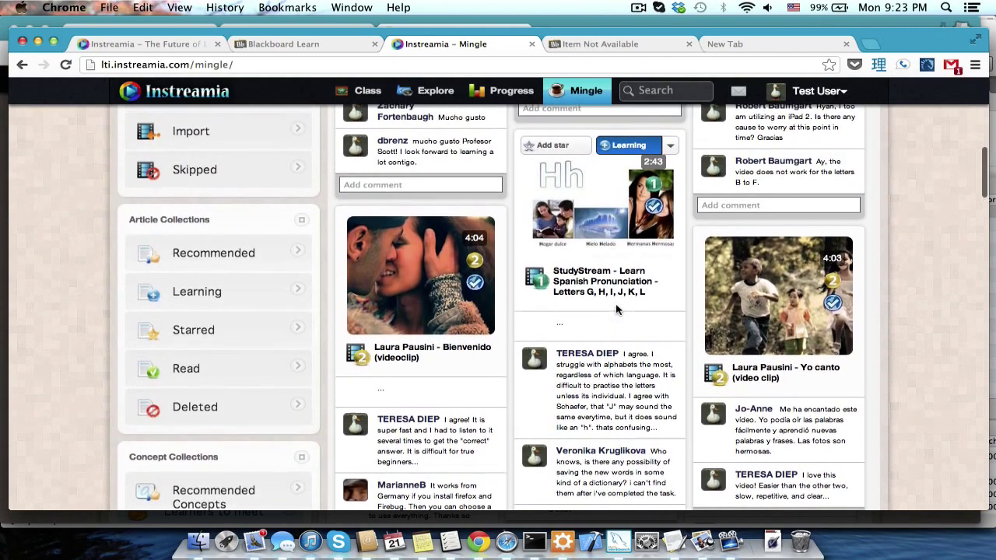
{"action": "scroll", "coordinate": [640, 381], "scroll_direction": "down", "scroll_amount": 1}
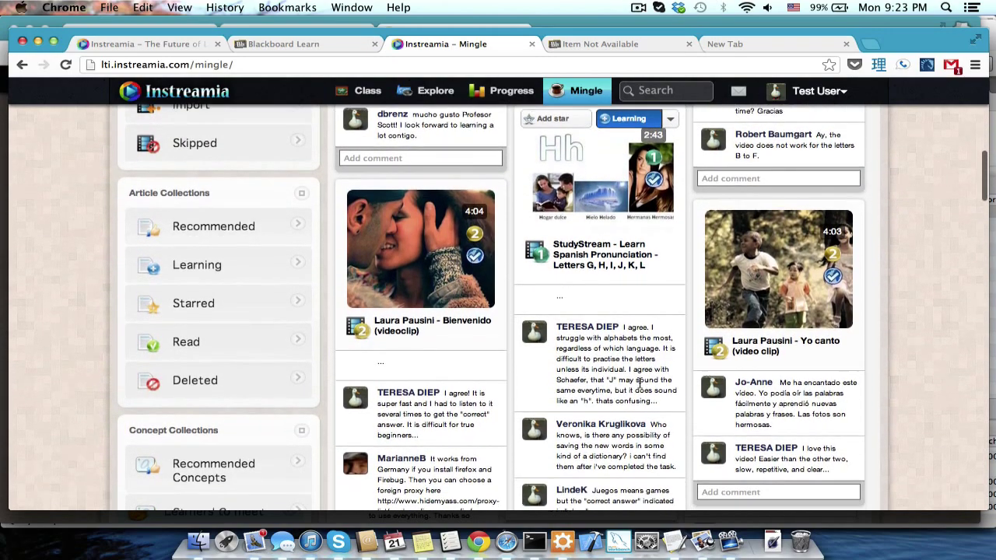
{"action": "scroll", "coordinate": [640, 382], "scroll_direction": "down", "scroll_amount": 5}
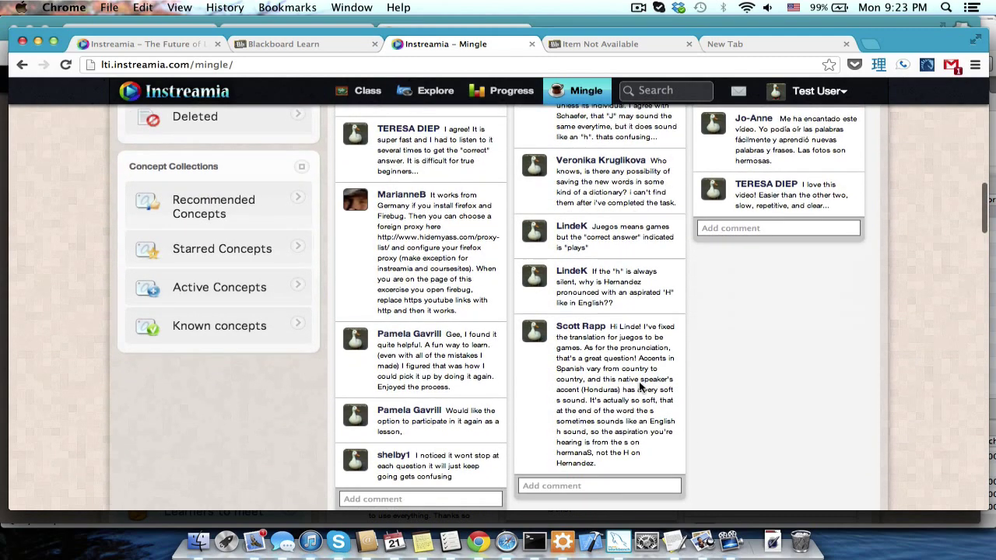
{"action": "scroll", "coordinate": [639, 386], "scroll_direction": "down", "scroll_amount": 1}
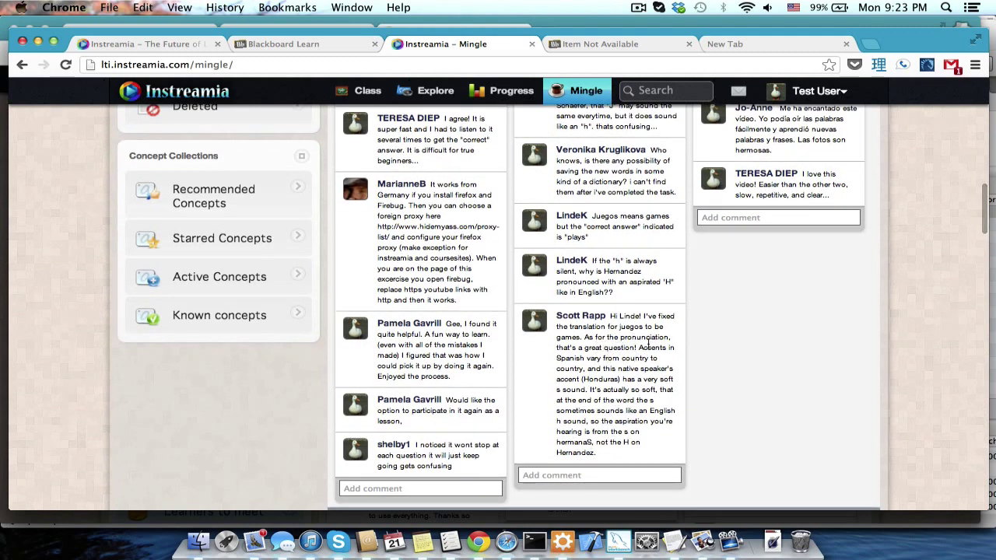
{"action": "scroll", "coordinate": [648, 345], "scroll_direction": "up", "scroll_amount": 2}
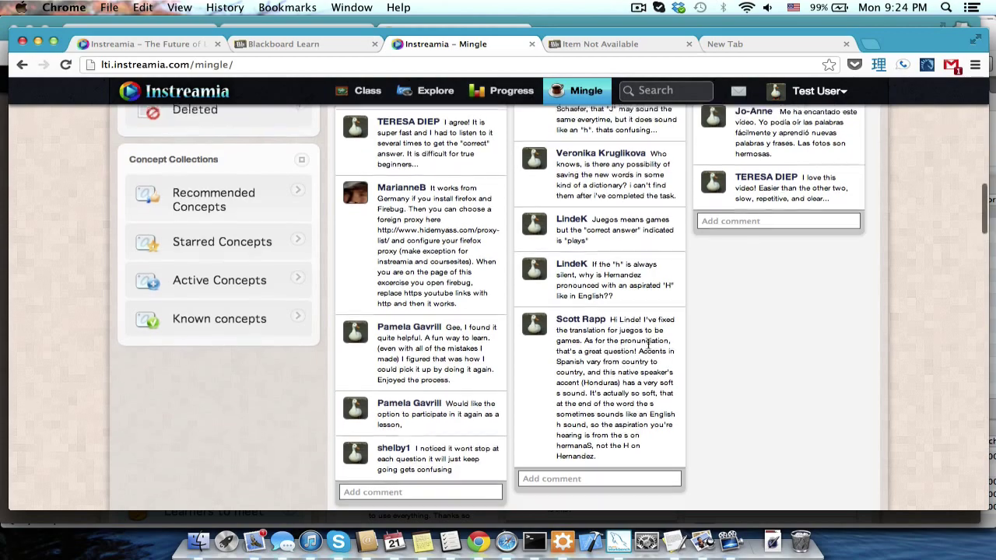
{"action": "scroll", "coordinate": [648, 345], "scroll_direction": "up", "scroll_amount": 10}
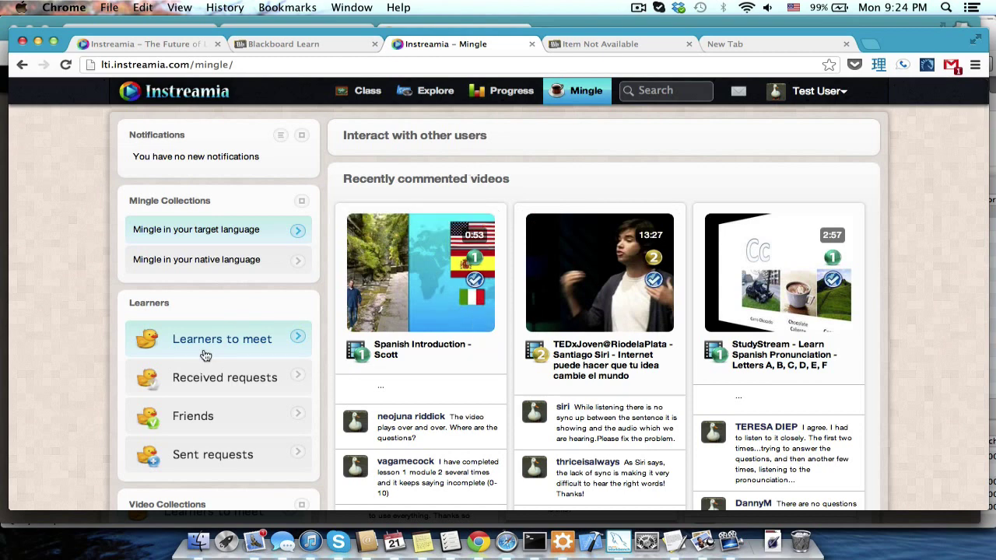
Open the Learners to meet collection and look over the recommended learners' cards with their languages and scores.
{"action": "left_click", "coordinate": [171, 341]}
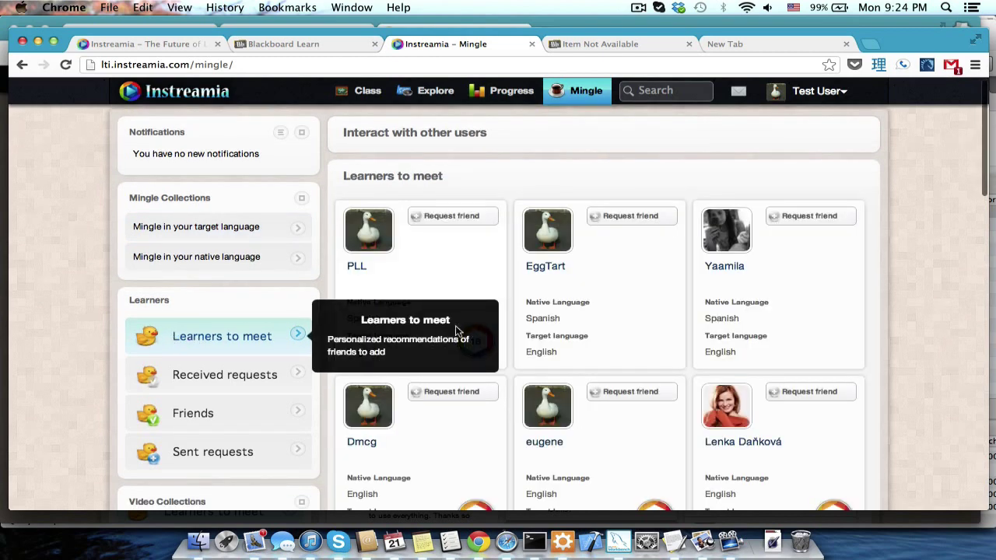
{"action": "scroll", "coordinate": [901, 322], "scroll_direction": "down", "scroll_amount": 10}
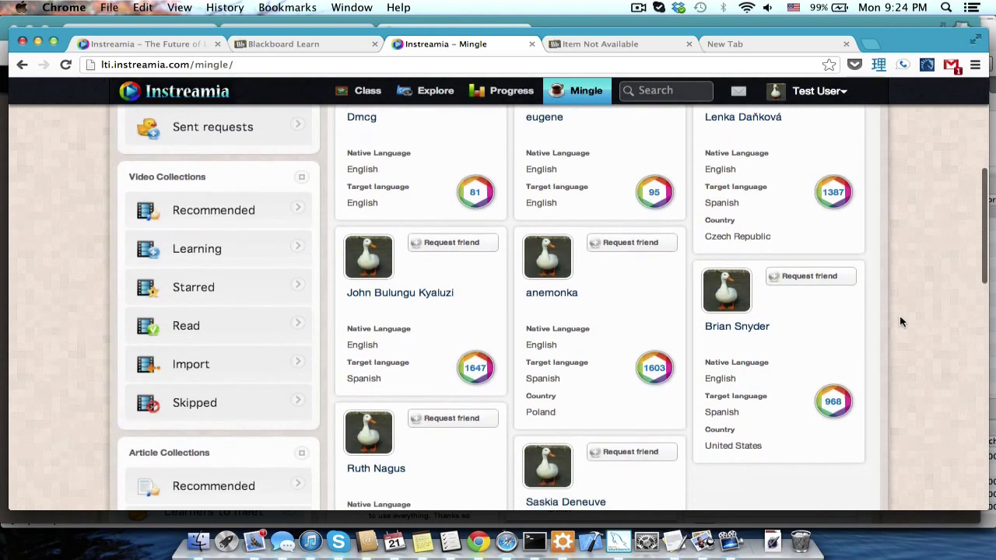
{"action": "scroll", "coordinate": [901, 322], "scroll_direction": "up", "scroll_amount": 2}
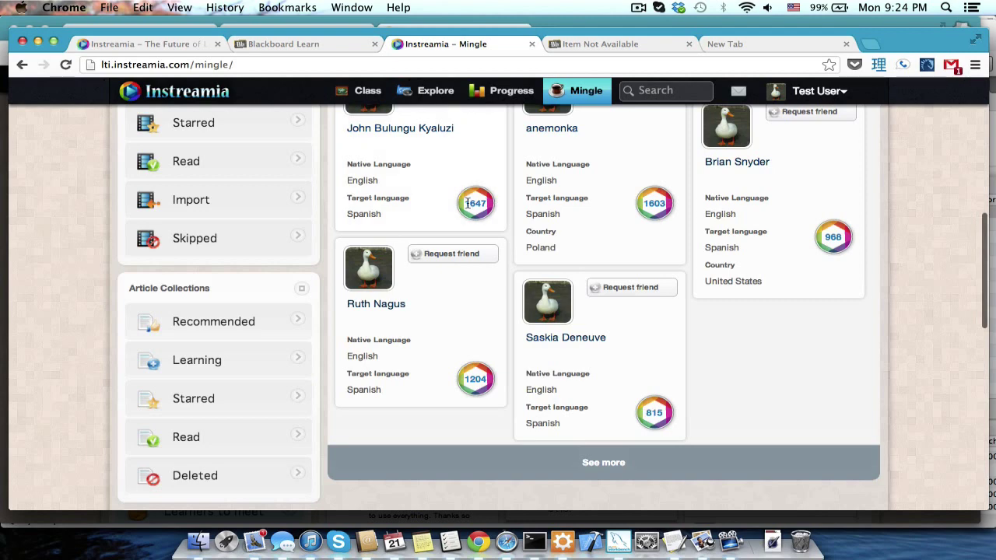
{"action": "scroll", "coordinate": [900, 318], "scroll_direction": "up", "scroll_amount": 8}
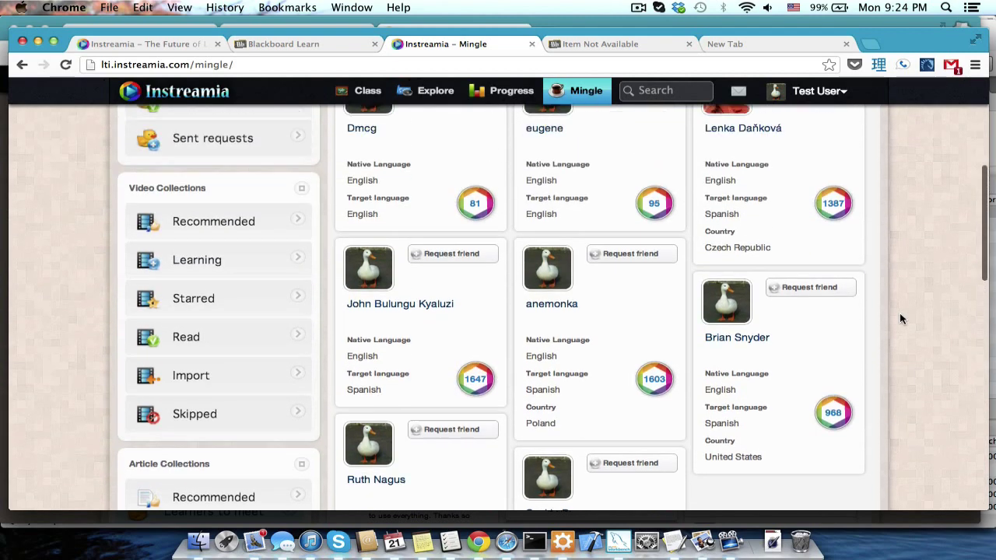
{"action": "scroll", "coordinate": [892, 283], "scroll_direction": "up", "scroll_amount": 4}
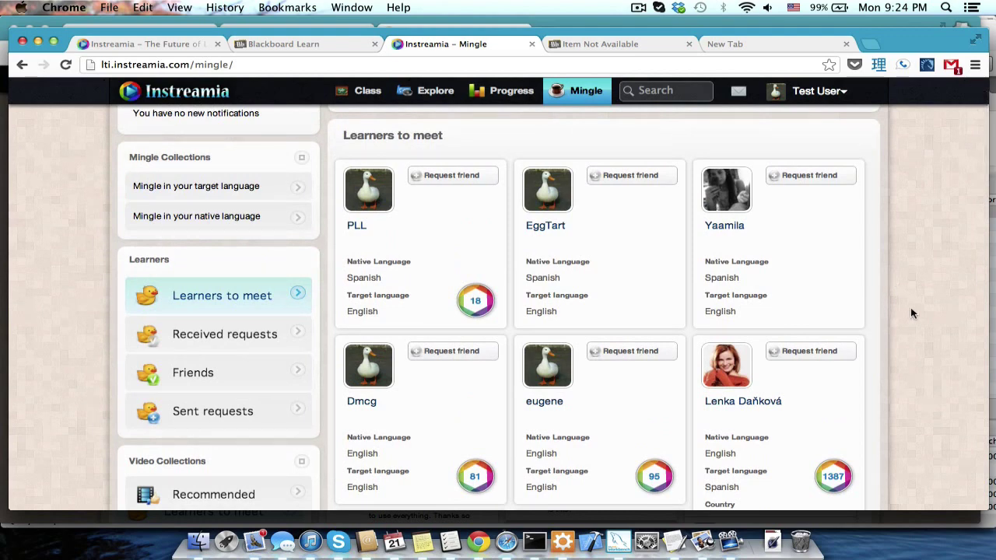
{"action": "scroll", "coordinate": [910, 309], "scroll_direction": "up", "scroll_amount": 2}
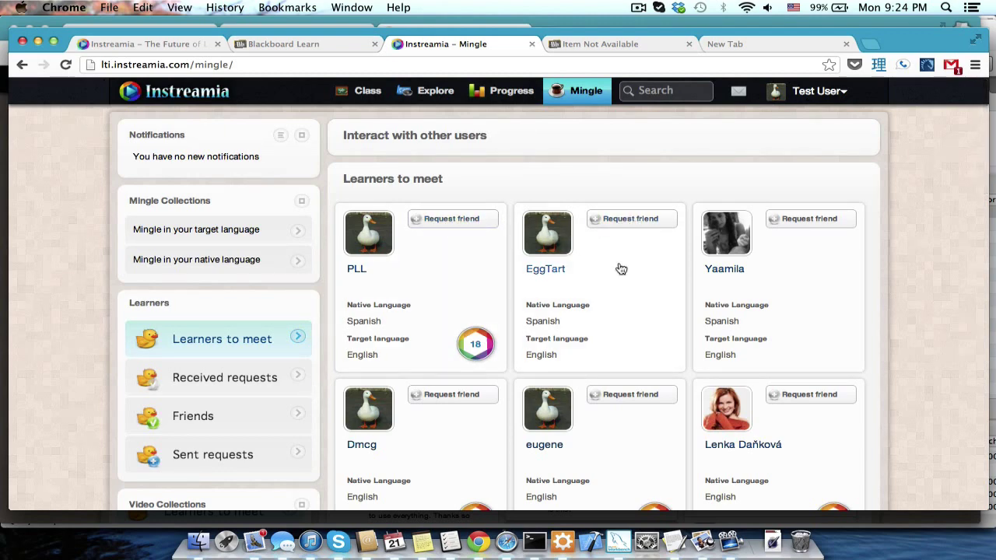
View the My messages page and return to the Class page.
{"action": "left_click", "coordinate": [738, 93]}
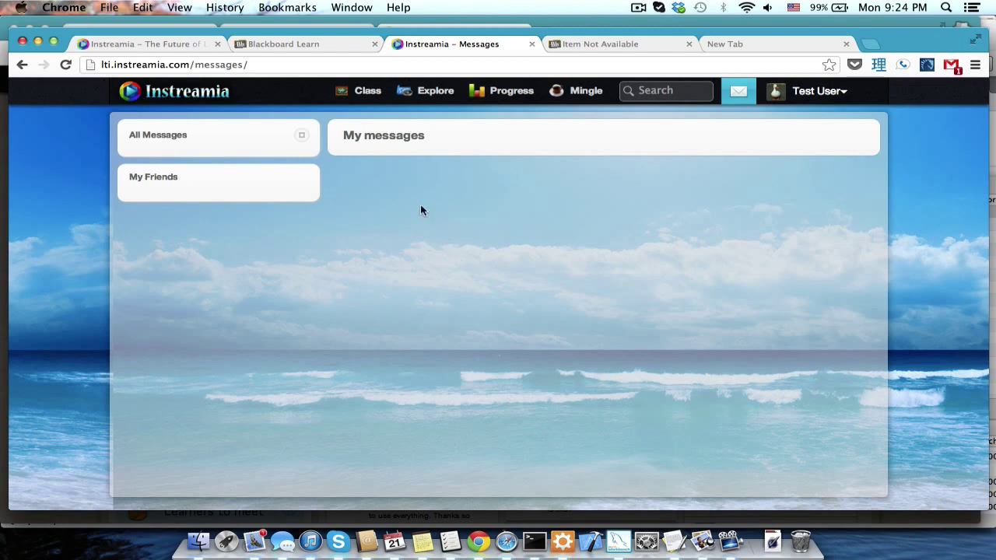
{"action": "left_click", "coordinate": [361, 99]}
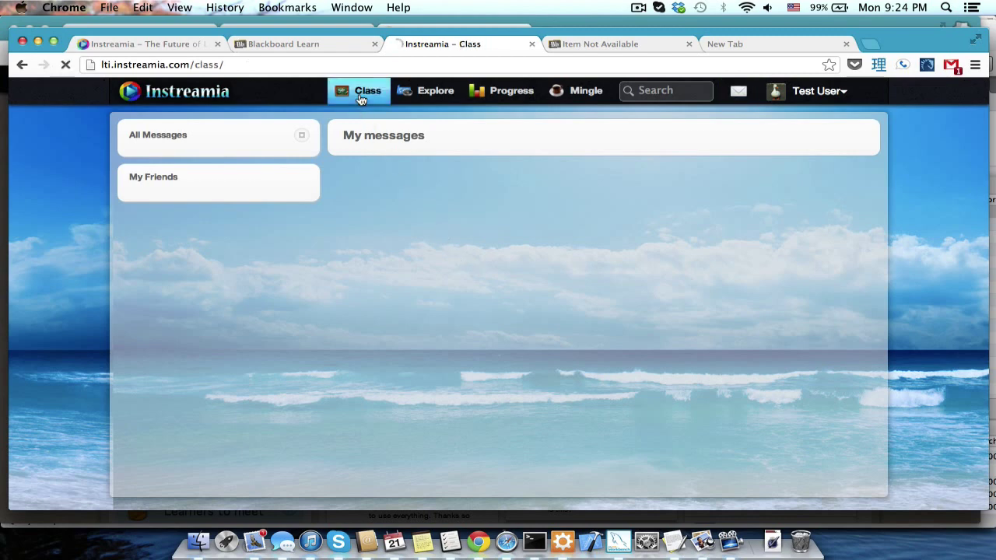